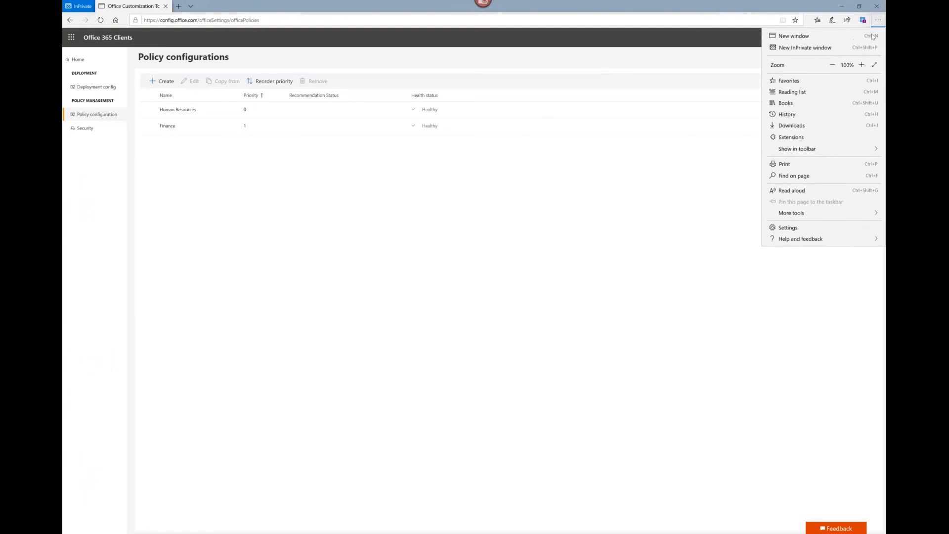
# Step: Enlarge the page zoom and open the deployment configuration page
pyautogui.click(862, 65)
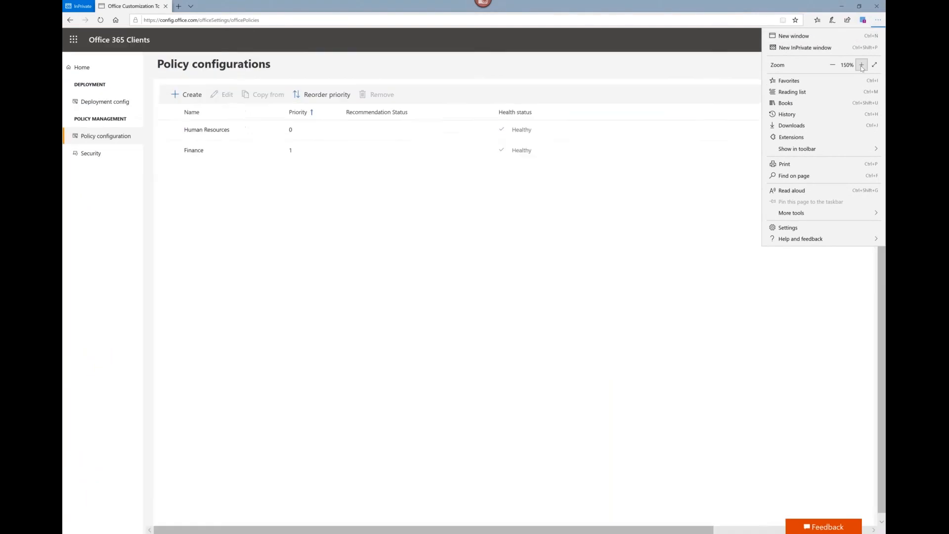
pyautogui.click(531, 328)
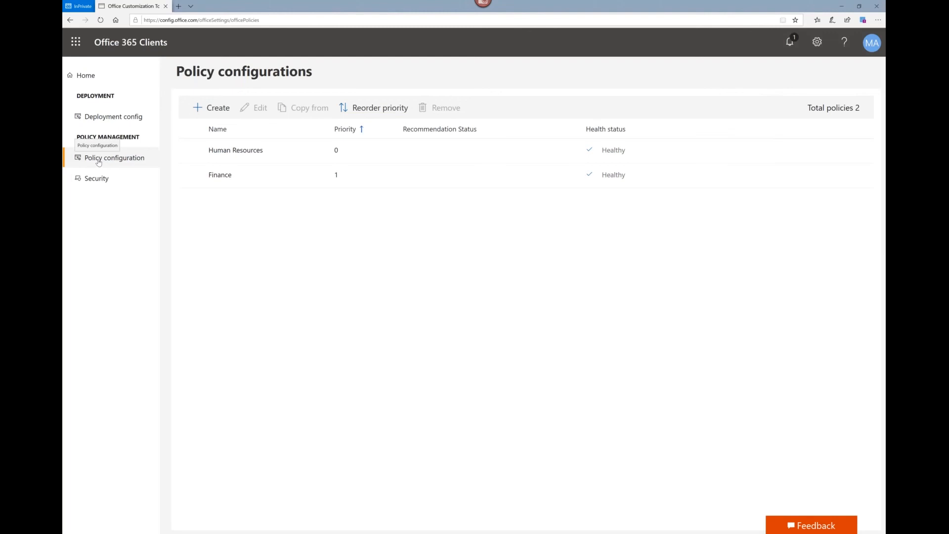
pyautogui.click(99, 122)
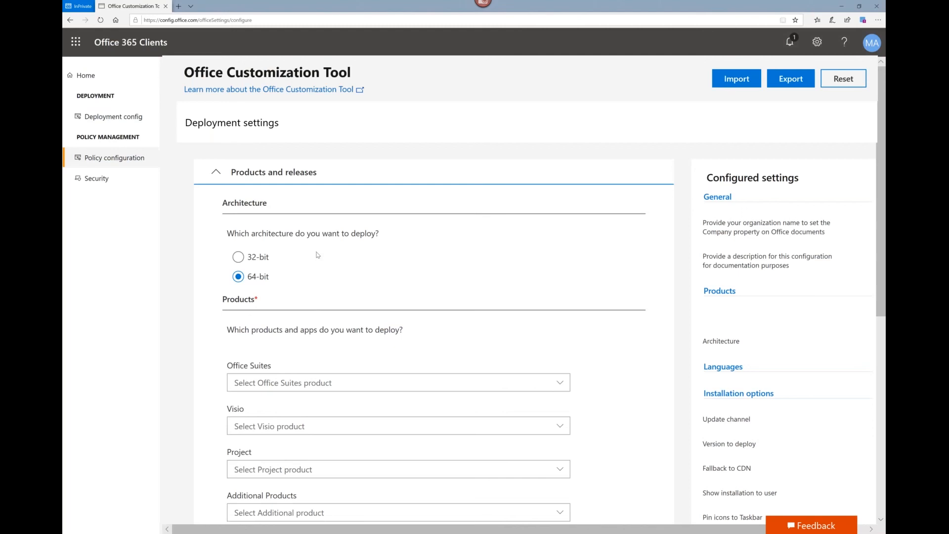
# Step: Choose Office 365 ProPlus, Visio Online Plan 2 and Project Online Desktop Client as the products to deploy
pyautogui.scroll(-3, 317, 255)
pyautogui.scroll(2, 317, 255)
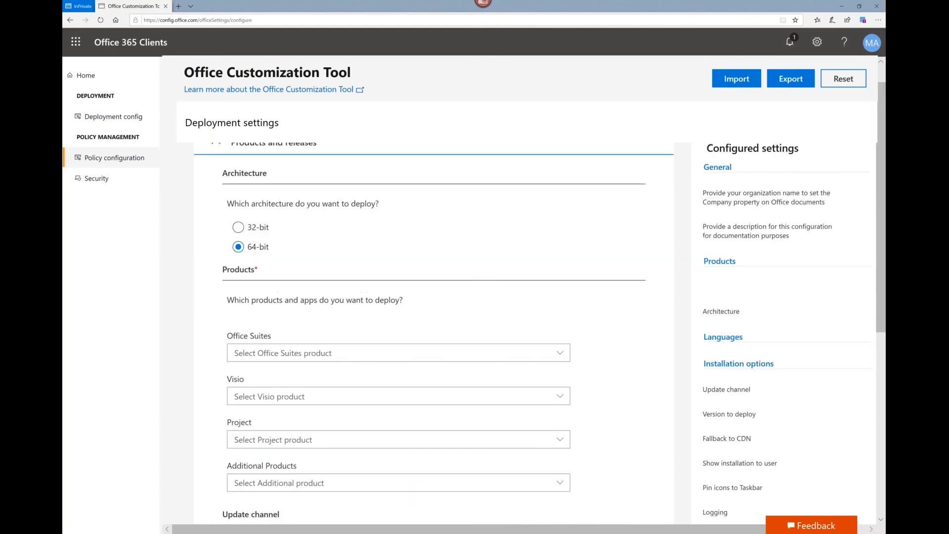
pyautogui.scroll(-2, 267, 306)
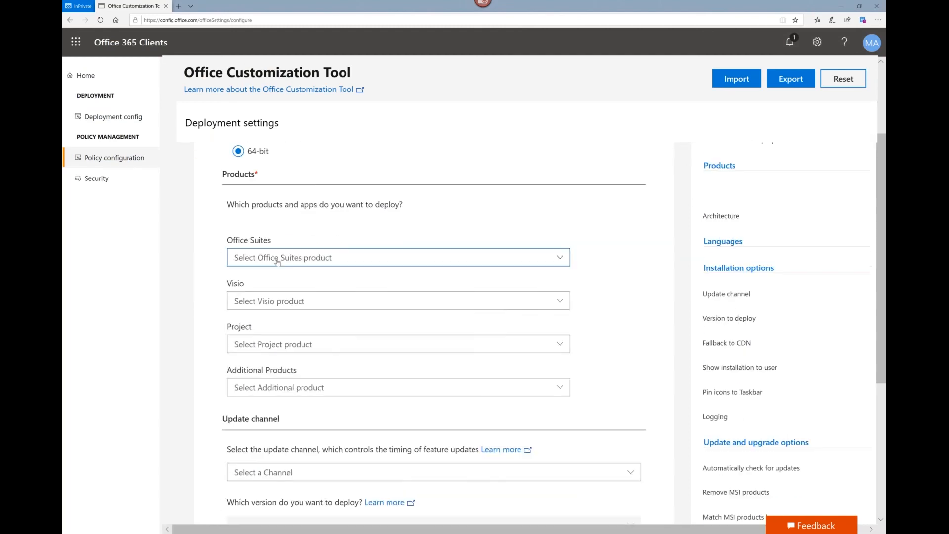
pyautogui.click(278, 262)
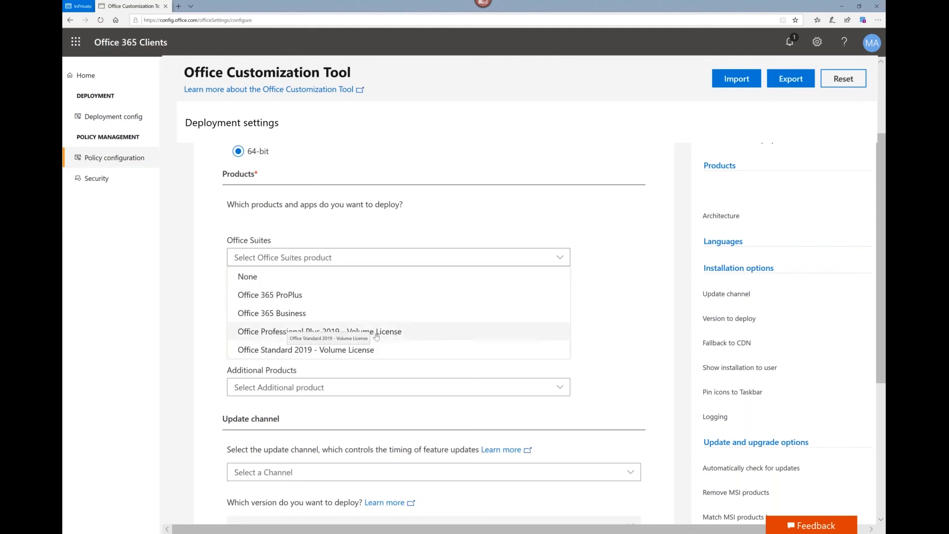
pyautogui.click(278, 297)
pyautogui.click(264, 303)
pyautogui.click(264, 304)
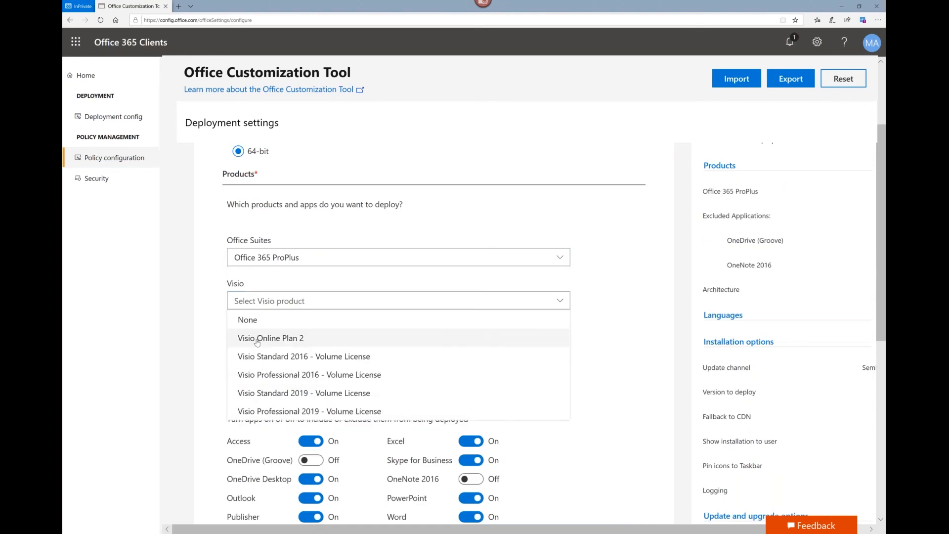
pyautogui.click(257, 346)
pyautogui.click(257, 348)
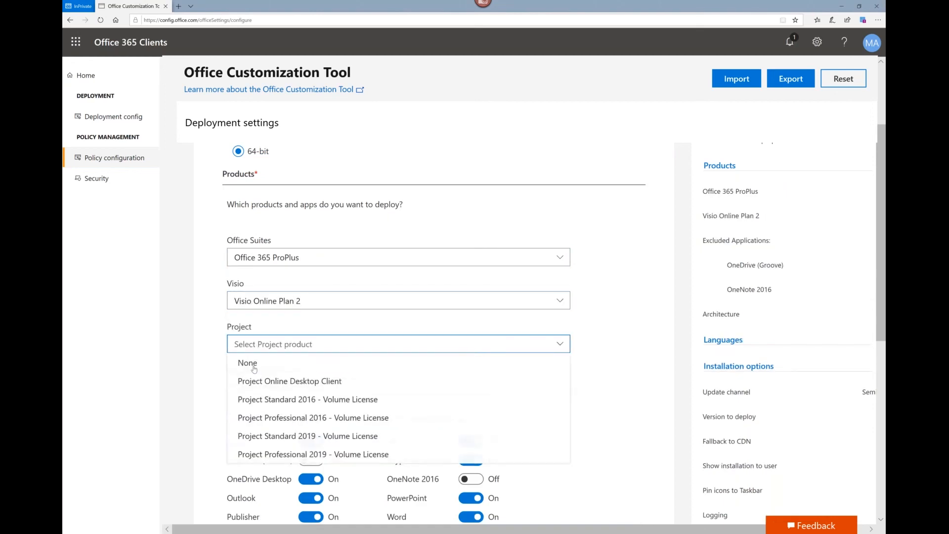
pyautogui.click(267, 383)
# Step: Exclude Access and Skype for Business from the deployment and include OneNote 2016
pyautogui.scroll(-5, 213, 335)
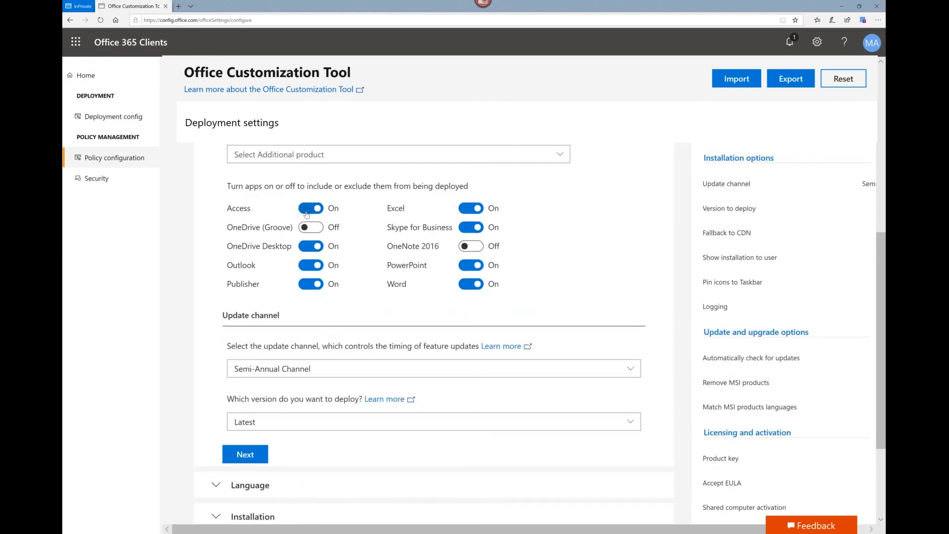
pyautogui.click(307, 213)
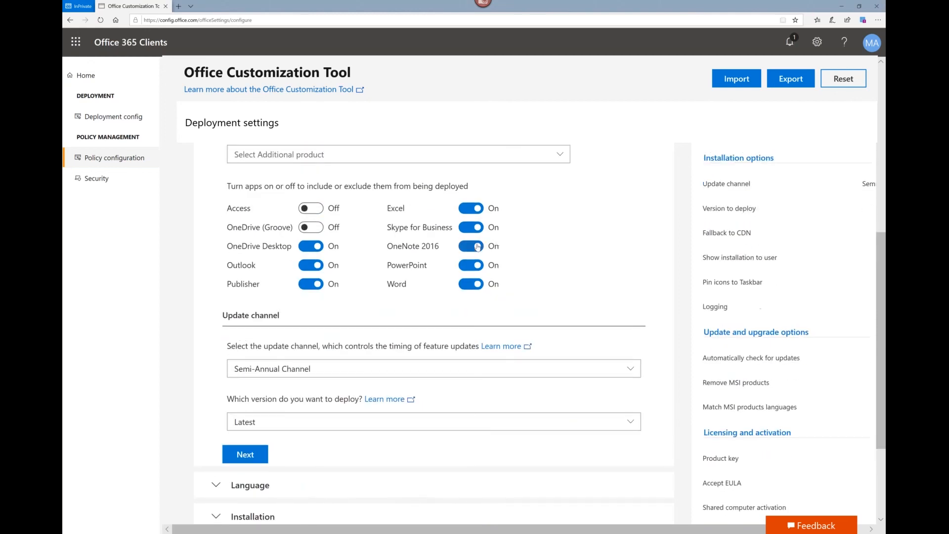
pyautogui.click(477, 248)
pyautogui.click(464, 229)
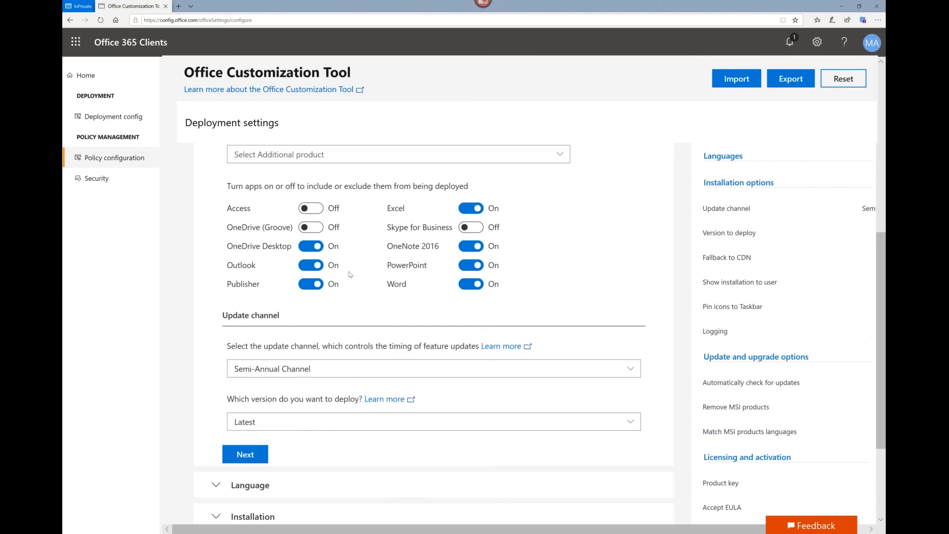
# Step: Check the update channel choices, keep Semi-Annual Channel and continue to the language settings
pyautogui.scroll(-3, 351, 274)
pyautogui.click(273, 257)
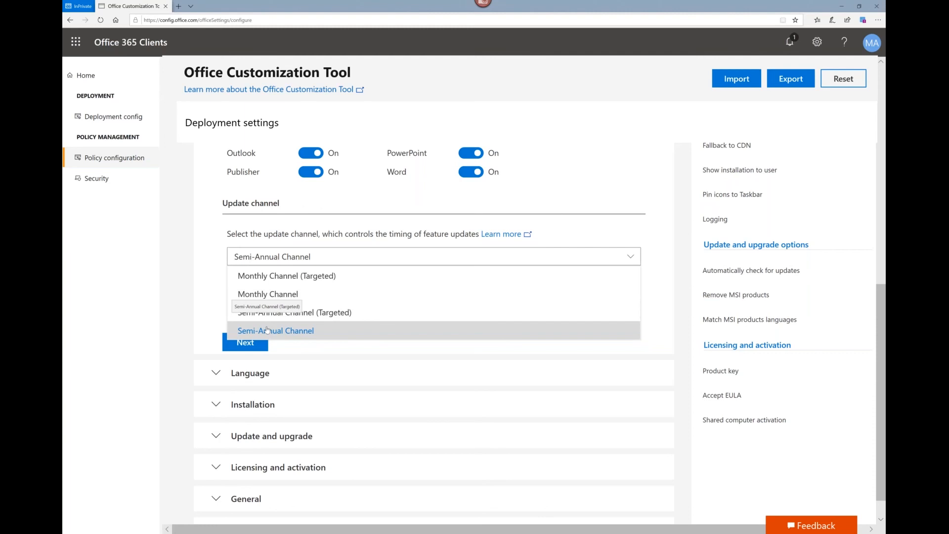
pyautogui.click(219, 255)
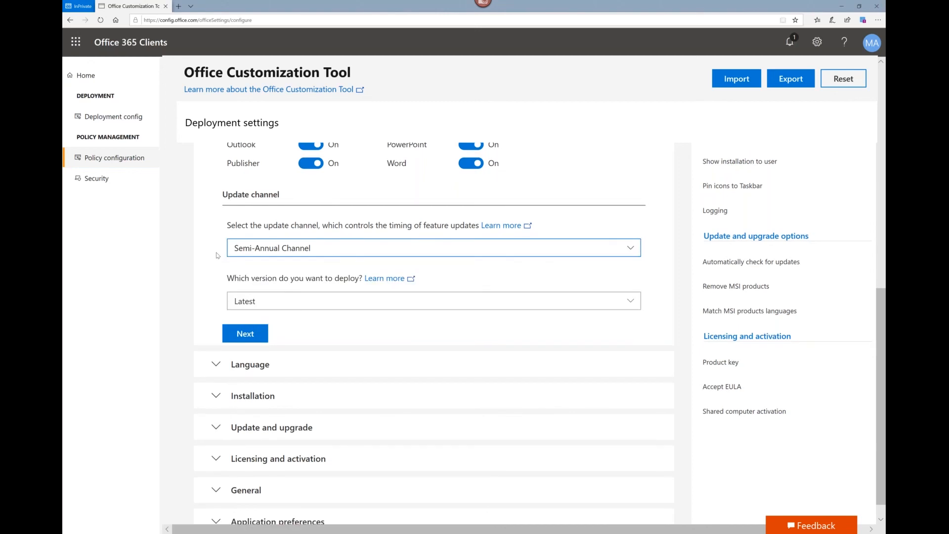
pyautogui.click(233, 312)
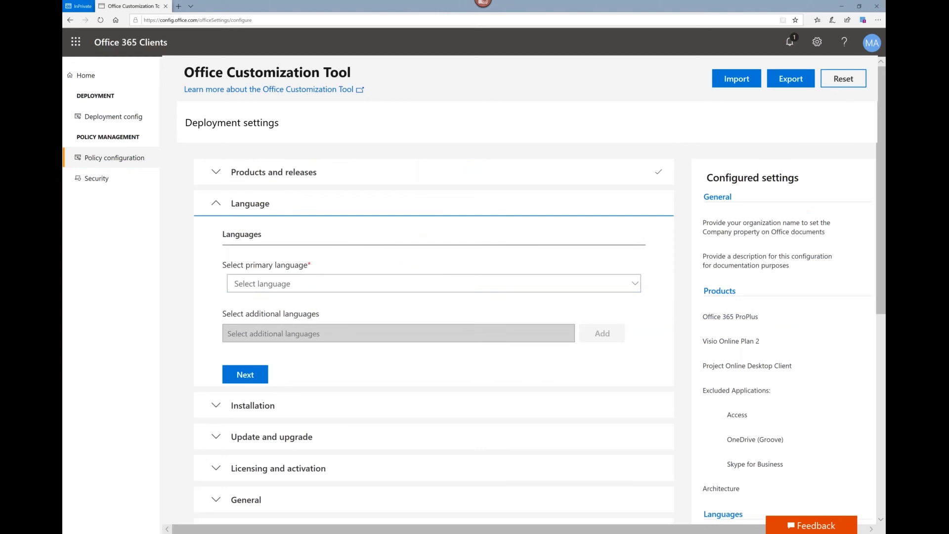
# Step: Set the primary language to English (United States) and continue to the installation options
pyautogui.click(248, 287)
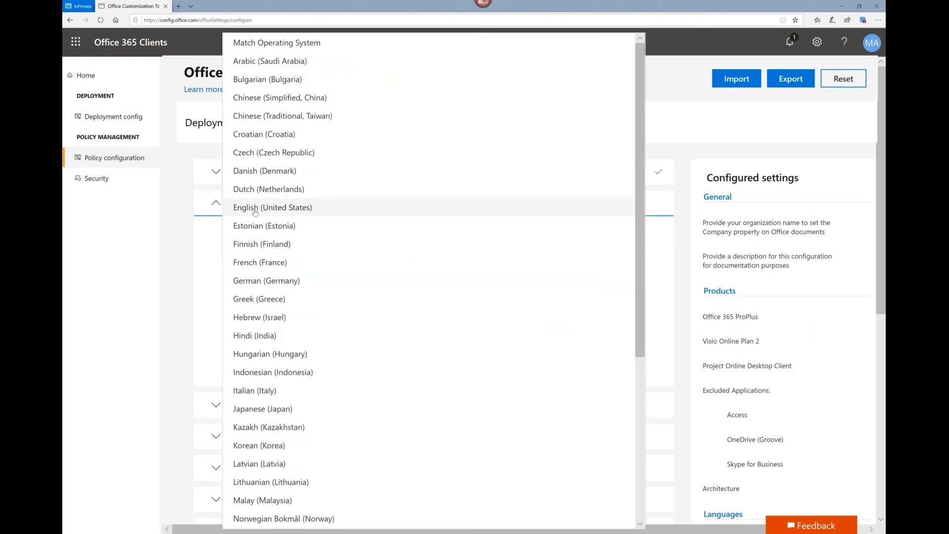
pyautogui.click(262, 208)
pyautogui.click(253, 377)
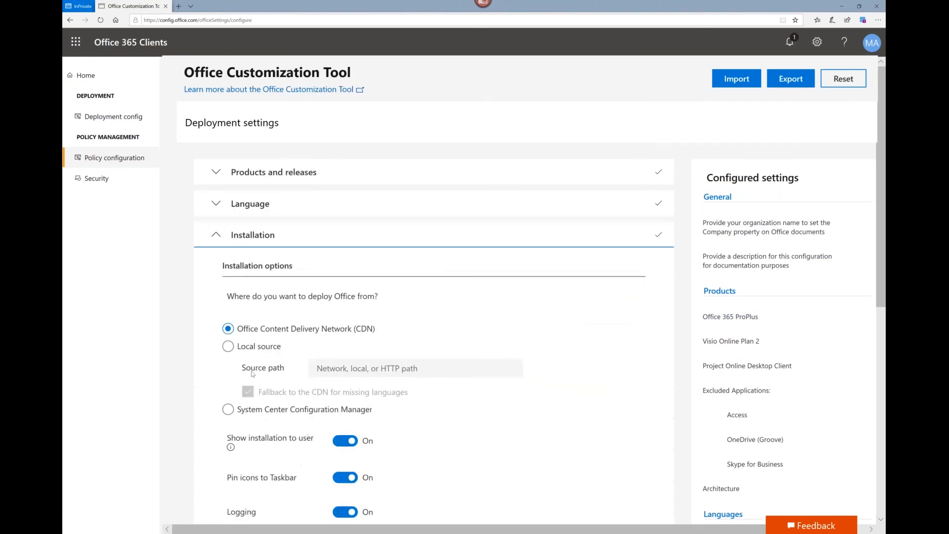
# Step: Keep the Office Content Delivery Network as installation source and continue to the update and upgrade settings
pyautogui.scroll(-4, 236, 366)
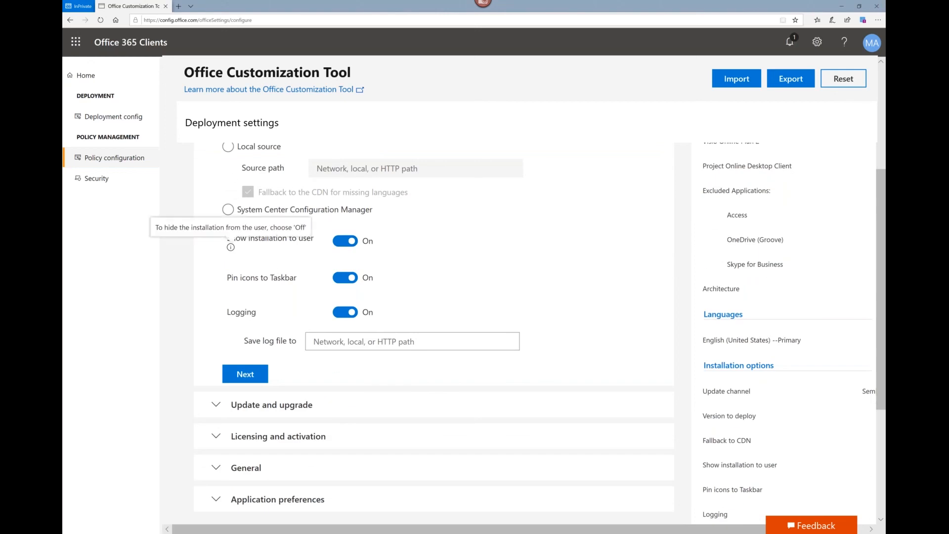
pyautogui.scroll(2, 231, 250)
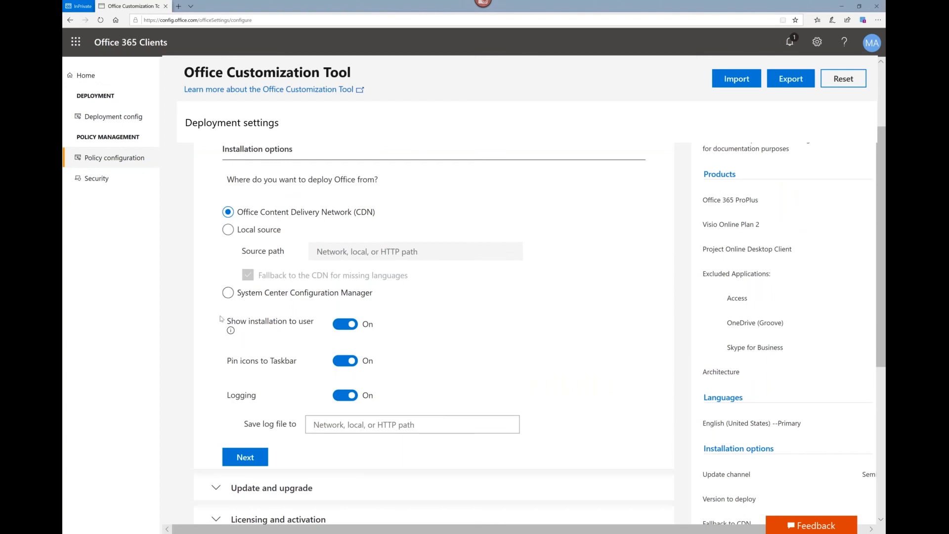
pyautogui.scroll(-2, 222, 318)
pyautogui.click(242, 374)
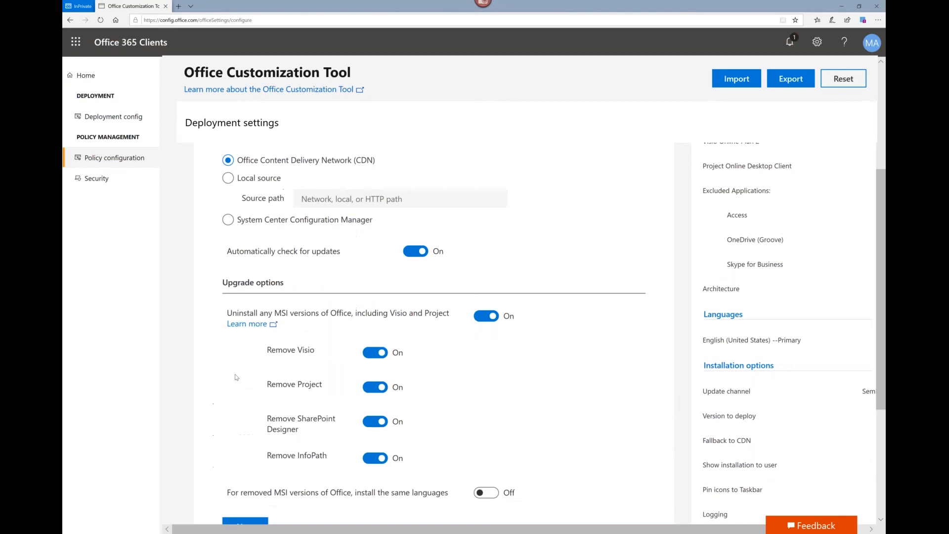
# Step: Turn on installing the same languages for removed MSI versions of Office and continue to licensing and activation
pyautogui.scroll(-2, 236, 377)
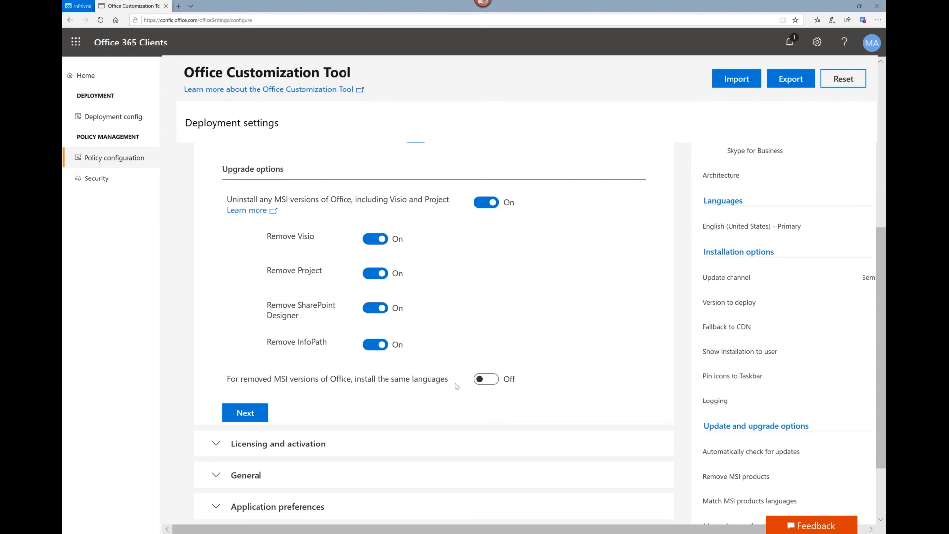
pyautogui.click(487, 380)
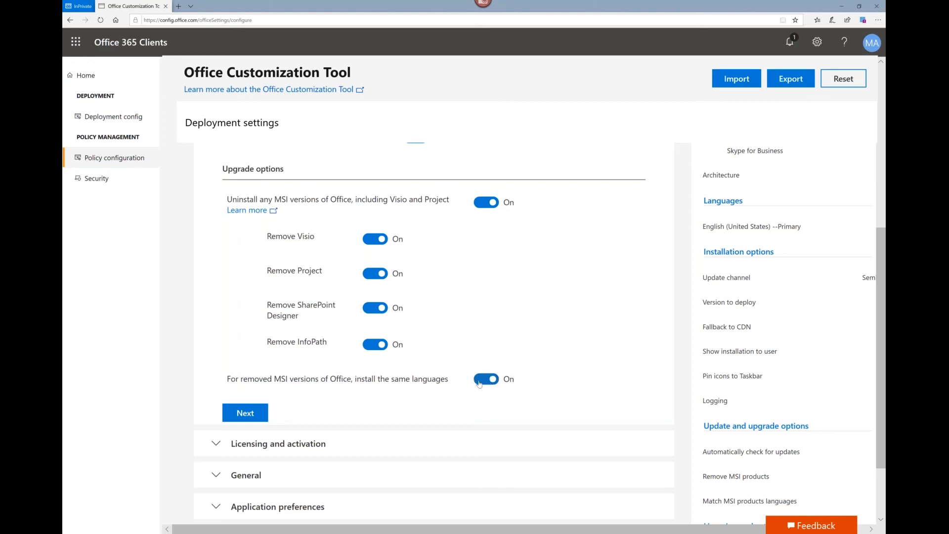
pyautogui.click(243, 414)
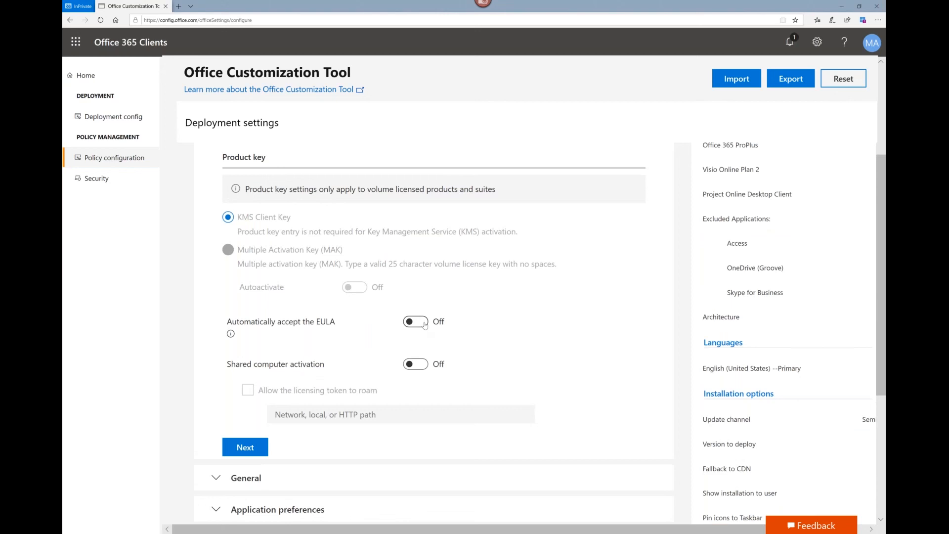
# Step: Turn on automatic acceptance of the EULA and continue to the general settings
pyautogui.click(425, 325)
pyautogui.scroll(-2, 385, 391)
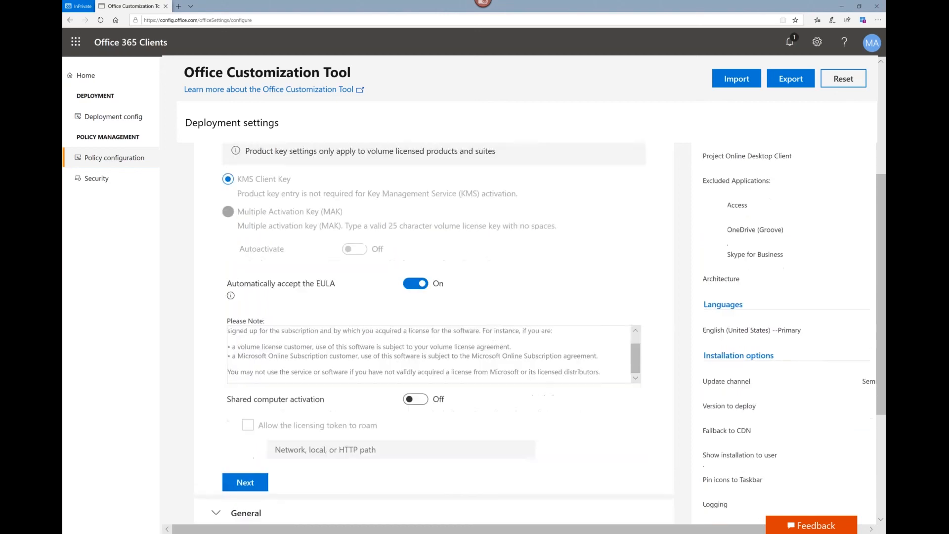
pyautogui.click(242, 473)
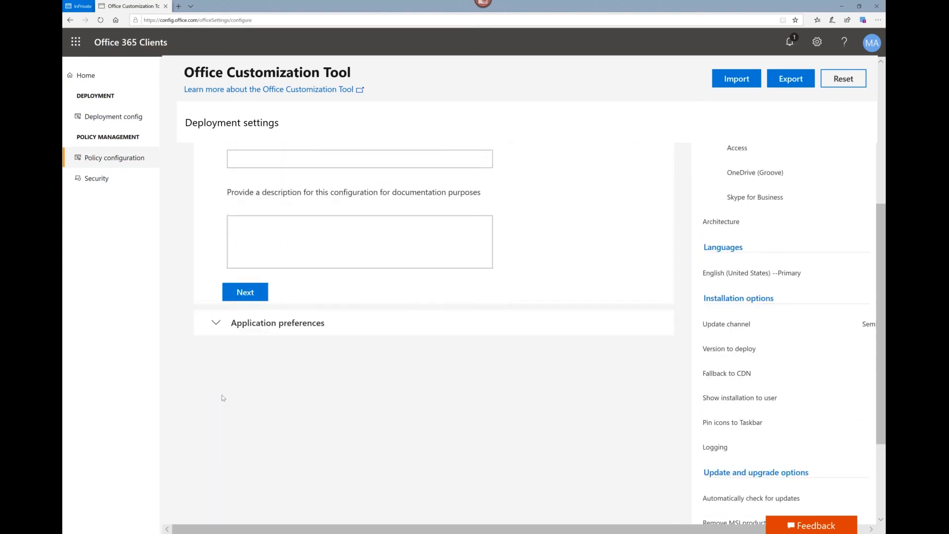
# Step: Enter "Cabrikam" as the organization name and continue to the application preferences
pyautogui.click(236, 258)
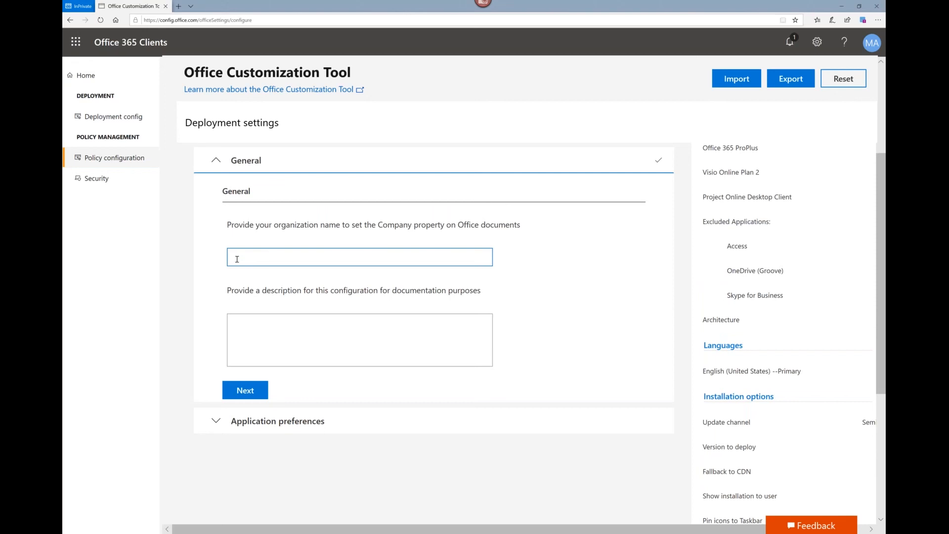
pyautogui.write('Cabr')
pyautogui.write('ikam')
pyautogui.click(241, 394)
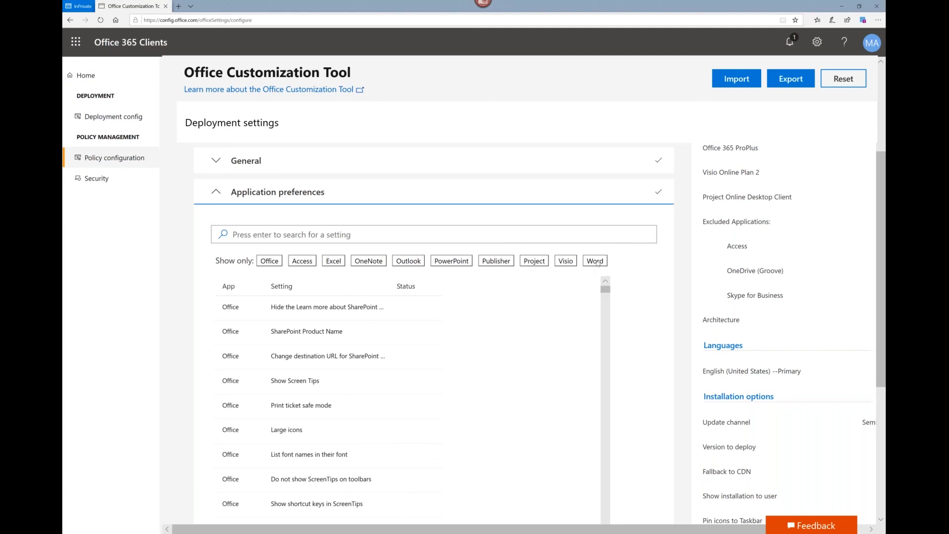
# Step: Filter the application preferences to Word and set Enable Live Preview to True
pyautogui.click(596, 262)
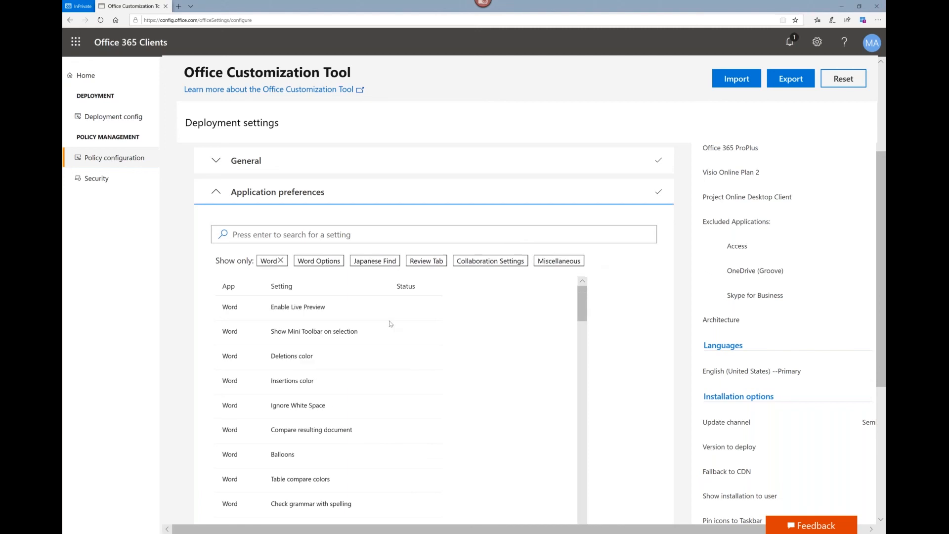
pyautogui.click(302, 309)
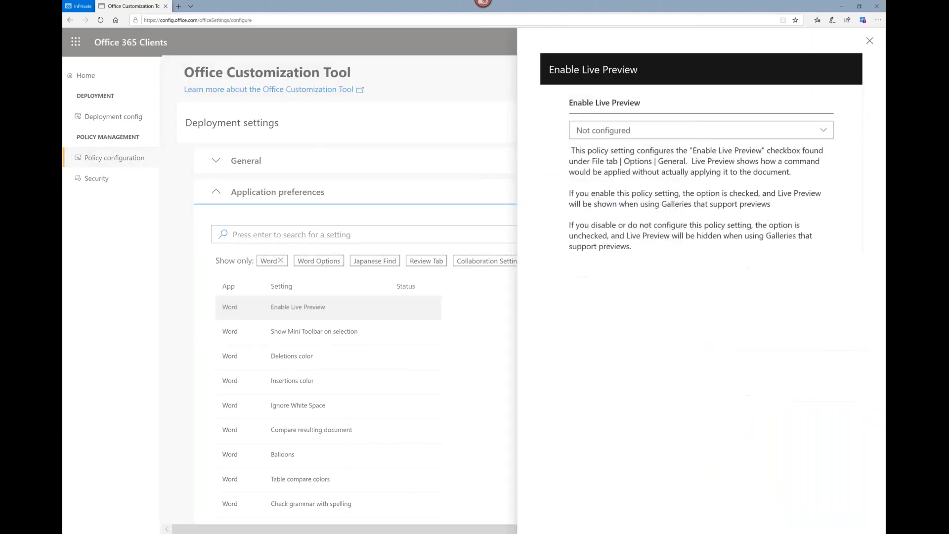
pyautogui.click(596, 131)
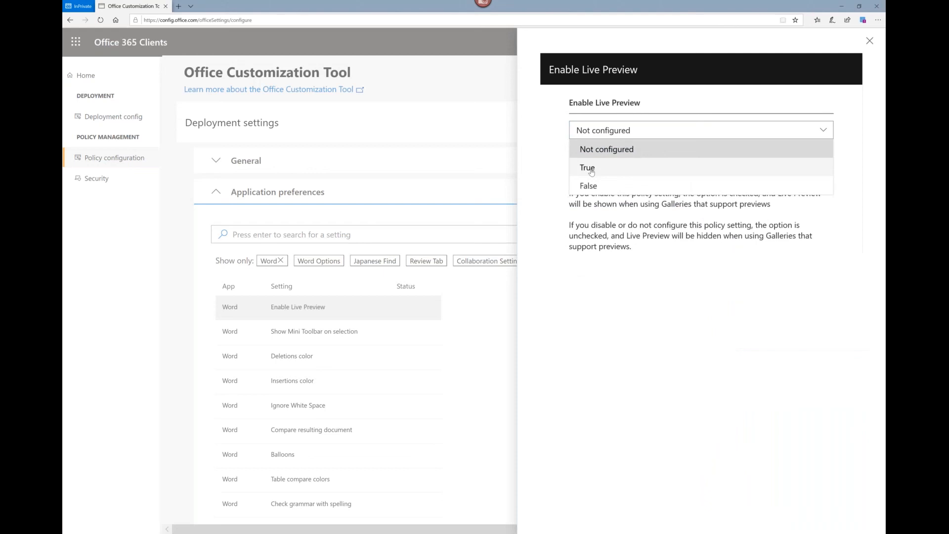
pyautogui.click(588, 168)
pyautogui.click(872, 42)
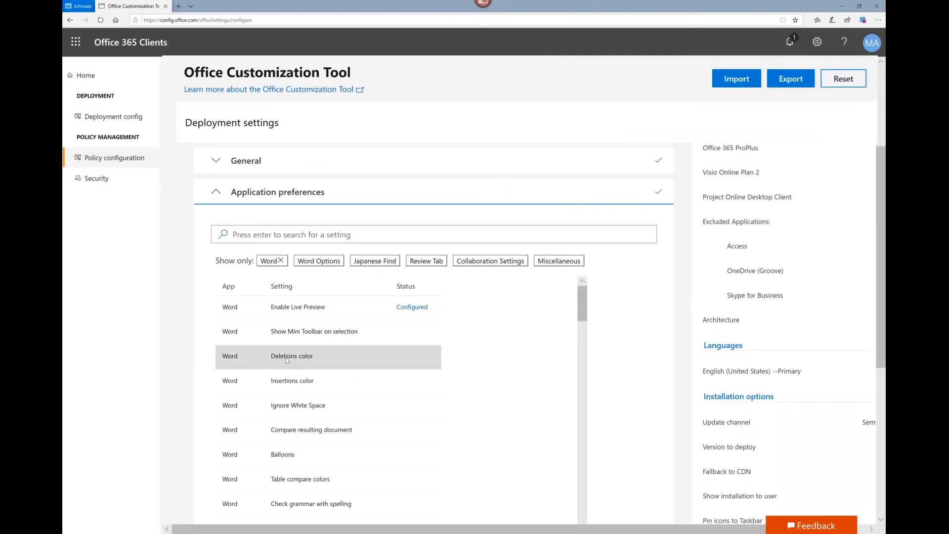
# Step: Set Word's Deletions color preference to Pink
pyautogui.click(287, 360)
pyautogui.click(599, 138)
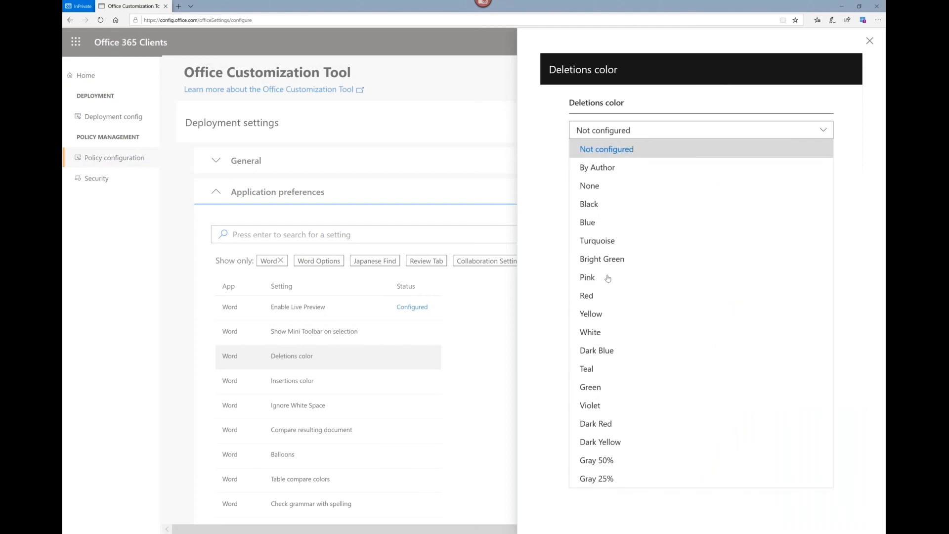
pyautogui.click(588, 278)
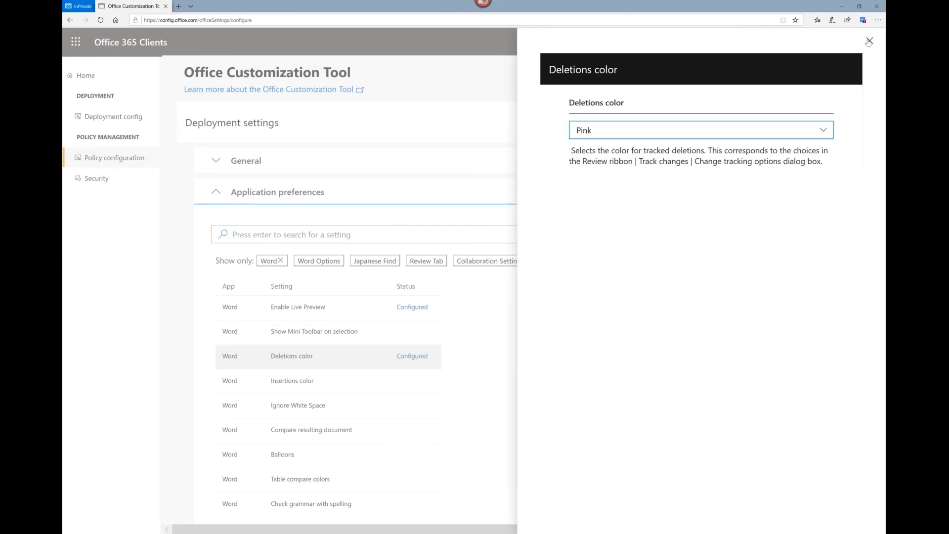
# Step: Set Word's Insertions color preference to Bright Green and close its settings
pyautogui.click(401, 353)
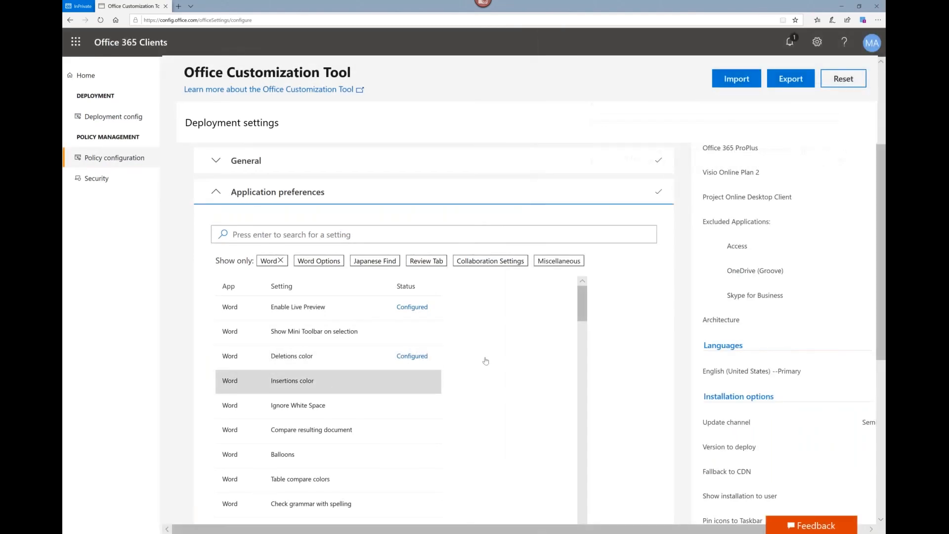
pyautogui.click(596, 130)
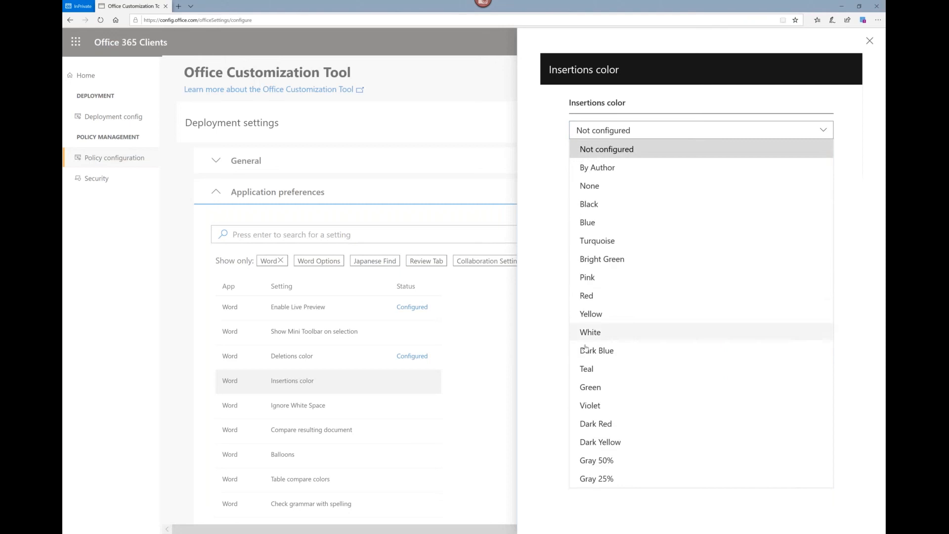
pyautogui.click(595, 259)
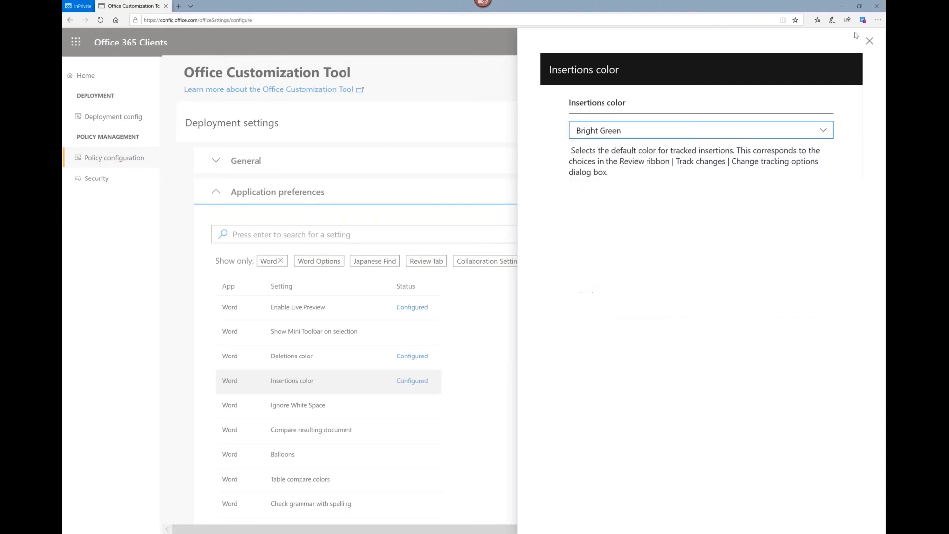
pyautogui.press('Escape')
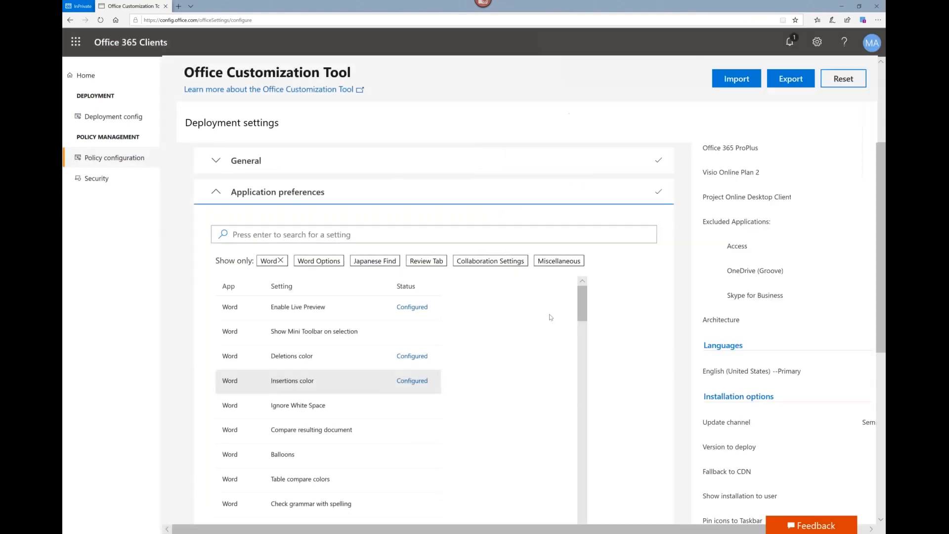
# Step: Finish the application preferences and review the summary of configured settings
pyautogui.scroll(-4, 509, 356)
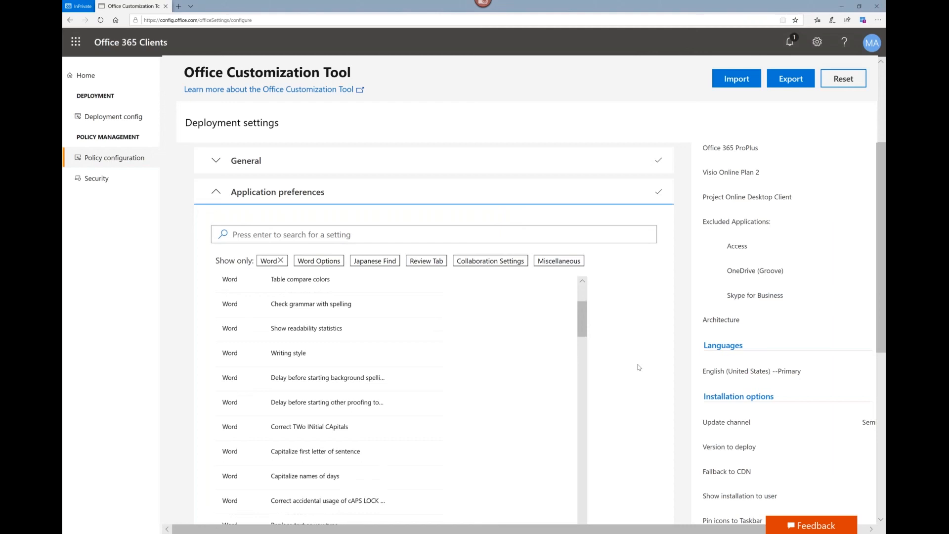
pyautogui.scroll(-10, 639, 367)
pyautogui.click(242, 448)
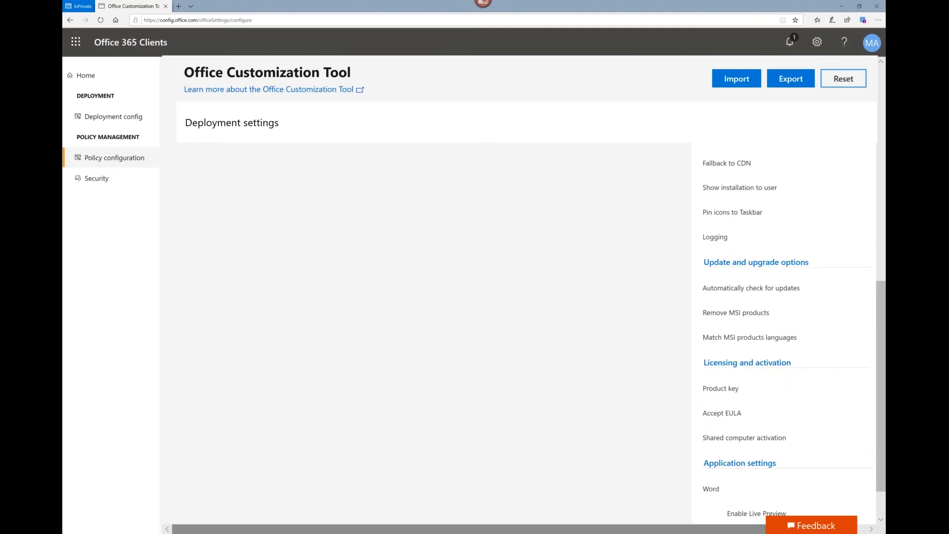
pyautogui.moveTo(732, 529); pyautogui.dragTo(784, 521)
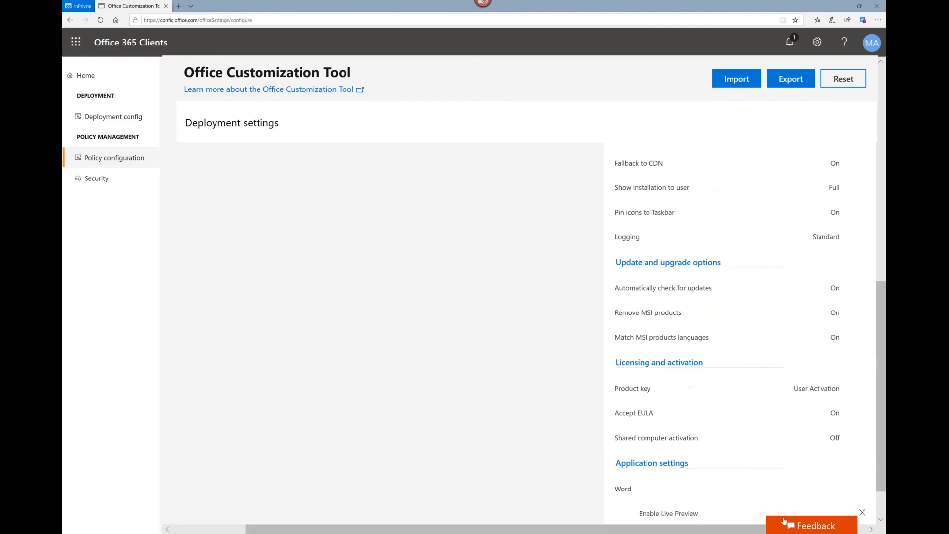
pyautogui.scroll(10, 623, 366)
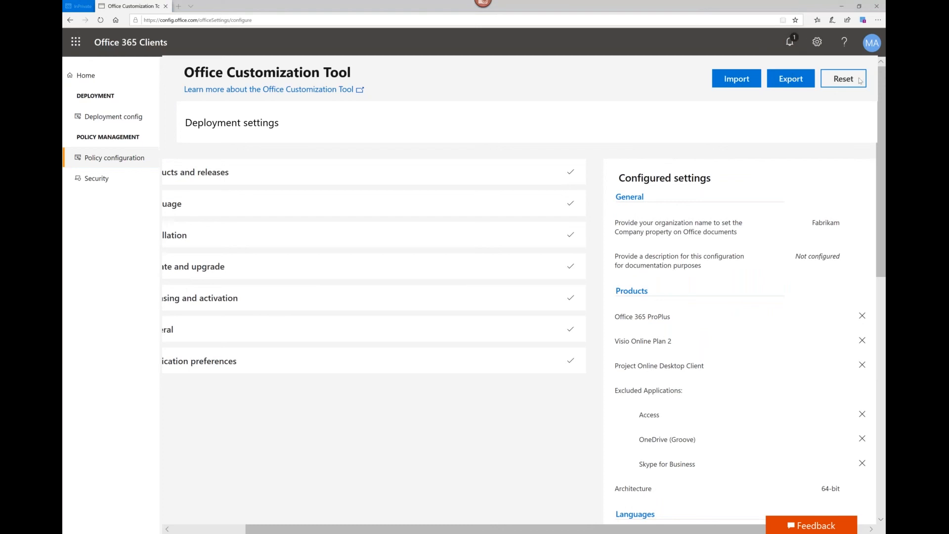
# Step: Accept the license agreement and export the configuration to XML with the file name "EWord Configuration"
pyautogui.click(793, 80)
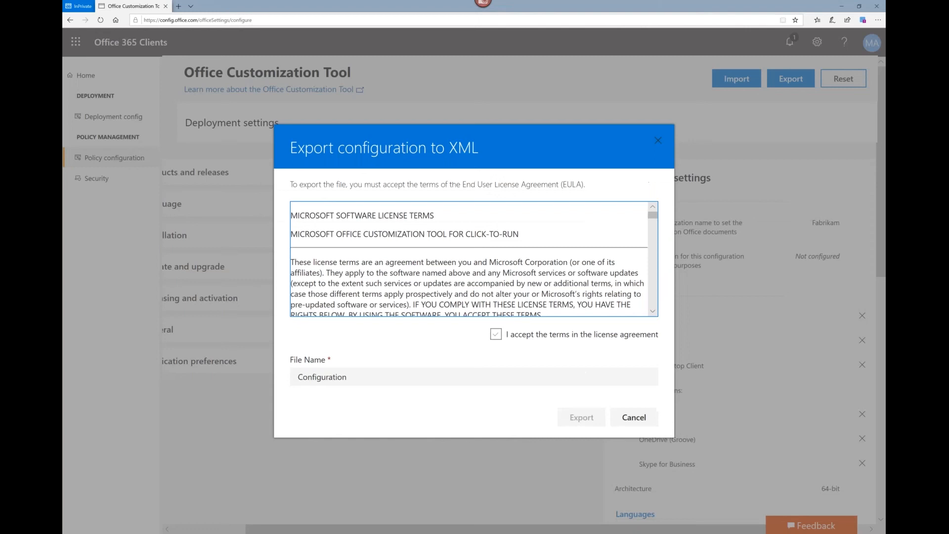
pyautogui.click(496, 334)
pyautogui.click(298, 378)
pyautogui.write('Word')
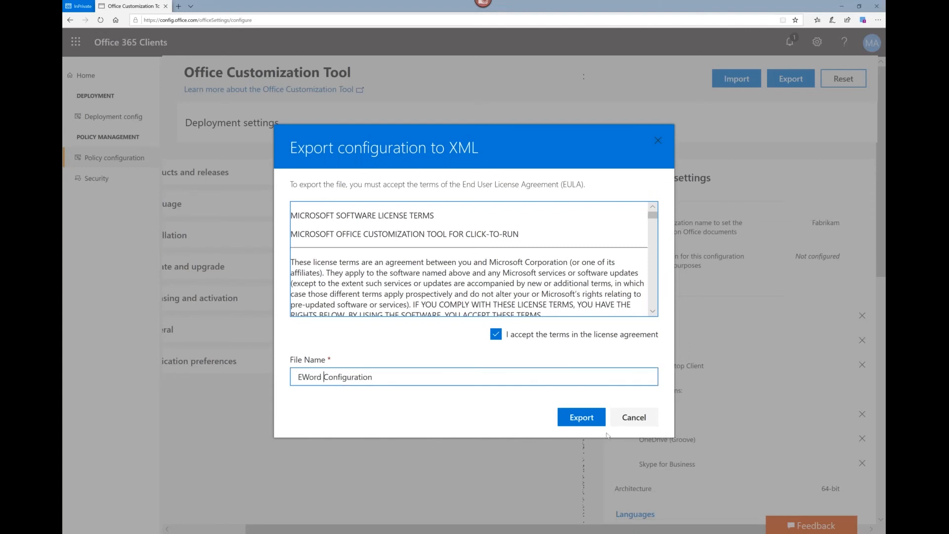
pyautogui.click(576, 419)
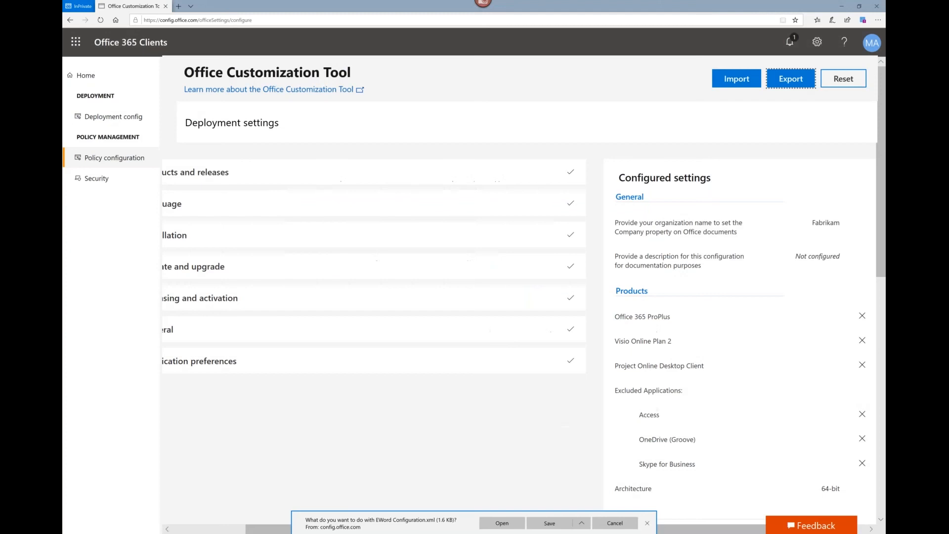
# Step: Open the exported XML file in Notepad, review its full contents and close it
pyautogui.click(498, 523)
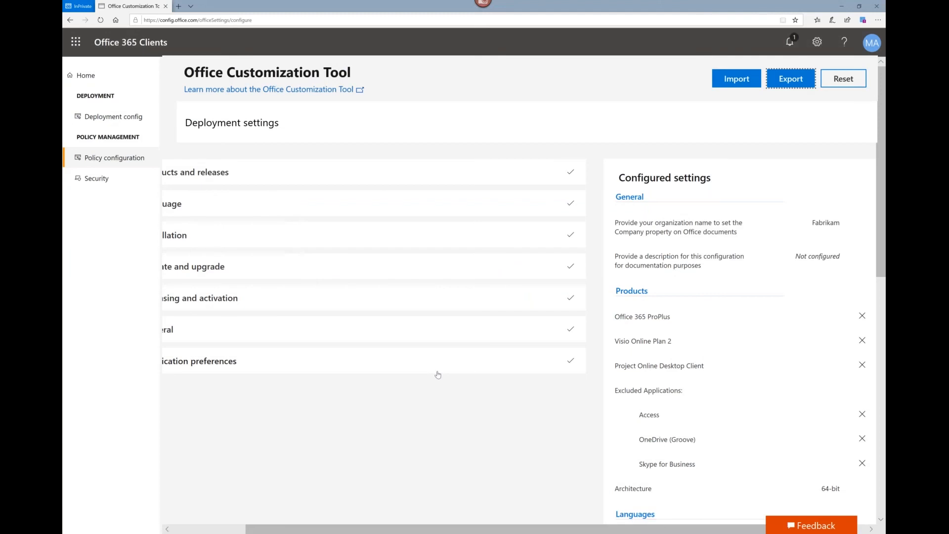
pyautogui.click(500, 321)
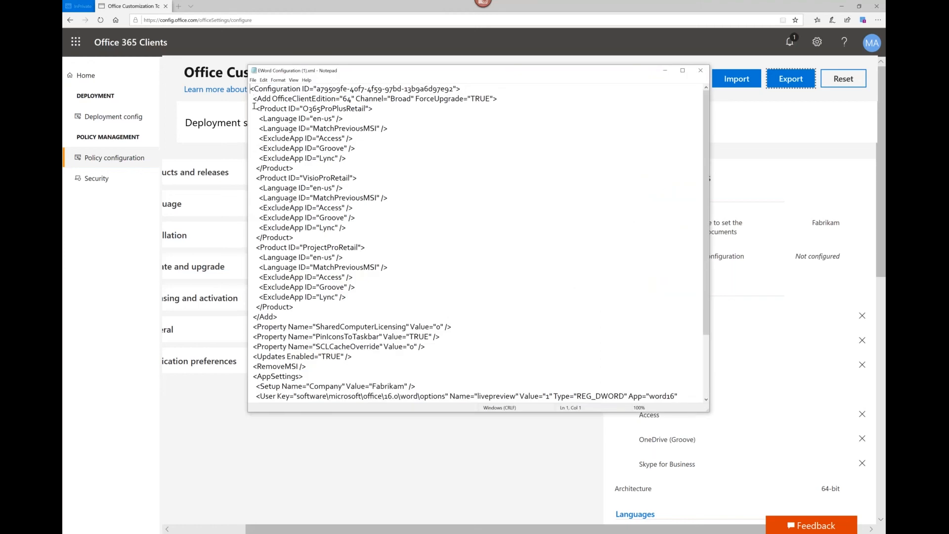
pyautogui.moveTo(253, 92); pyautogui.dragTo(440, 421)
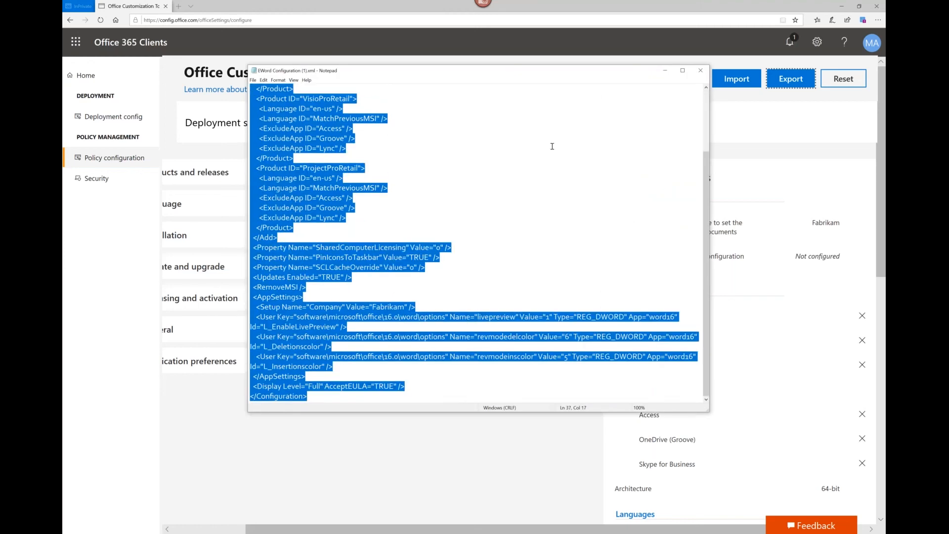
pyautogui.click(700, 71)
# Step: Create a policy configuration named "IT" assigned to the BusinessUsers group
pyautogui.click(99, 161)
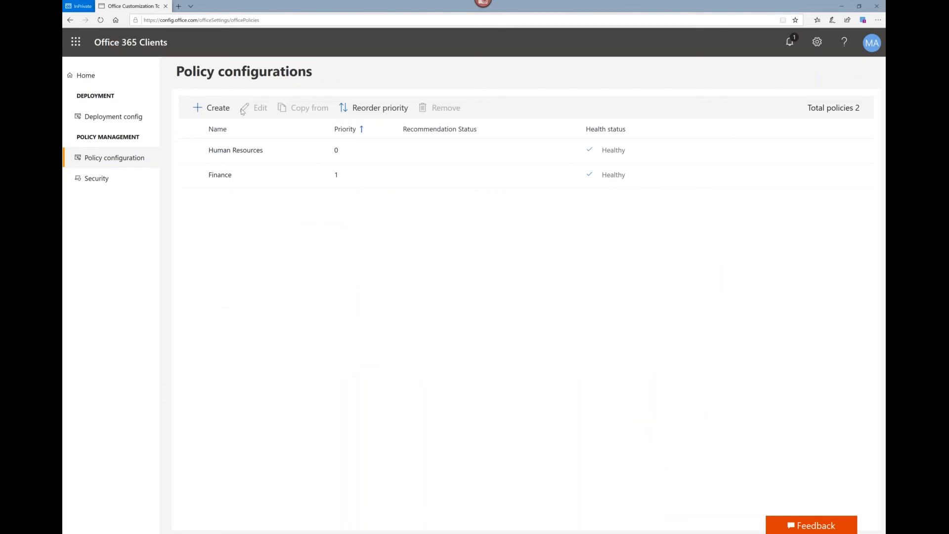
pyautogui.click(212, 108)
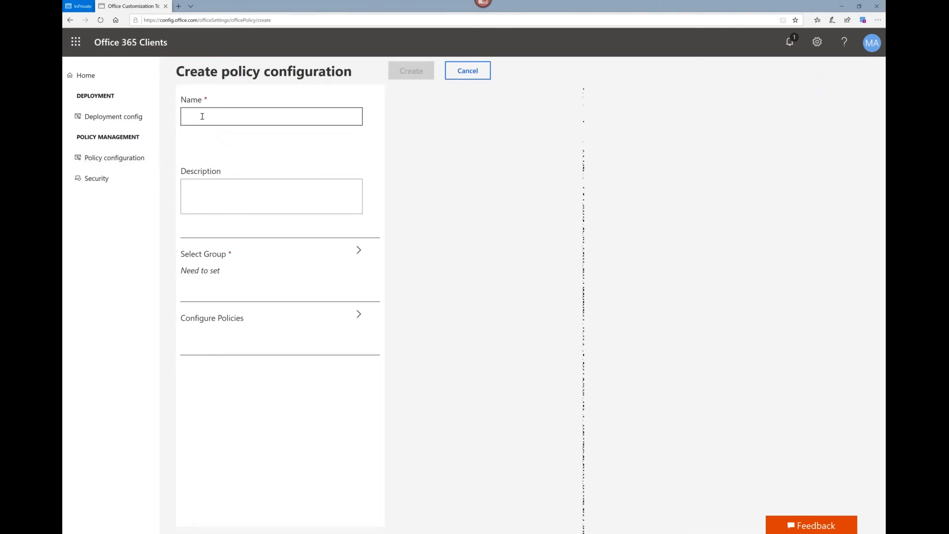
pyautogui.click(203, 116)
pyautogui.write('IT')
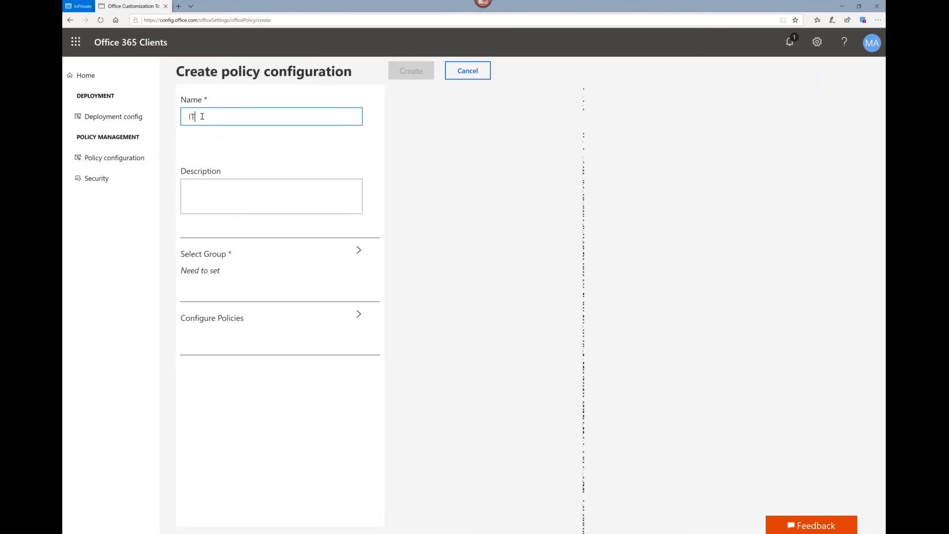
pyautogui.click(201, 258)
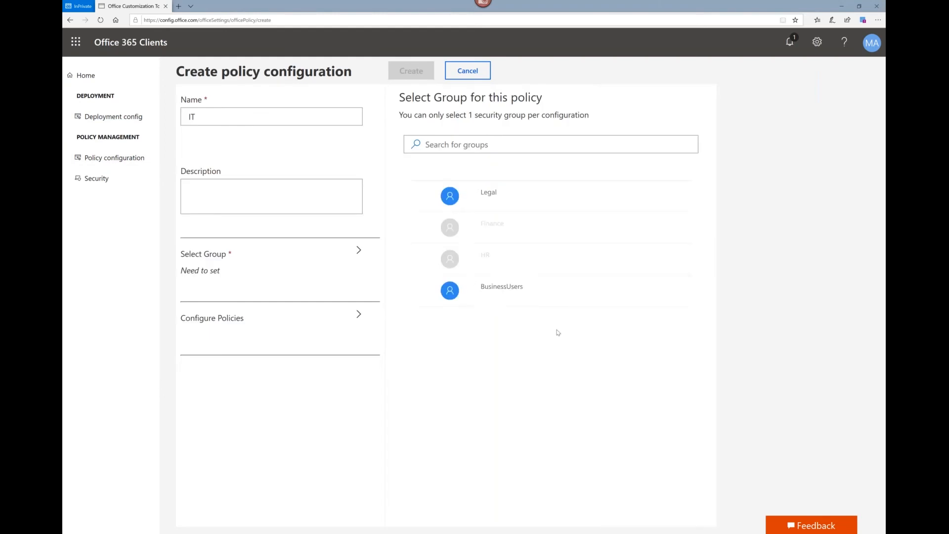
pyautogui.click(424, 289)
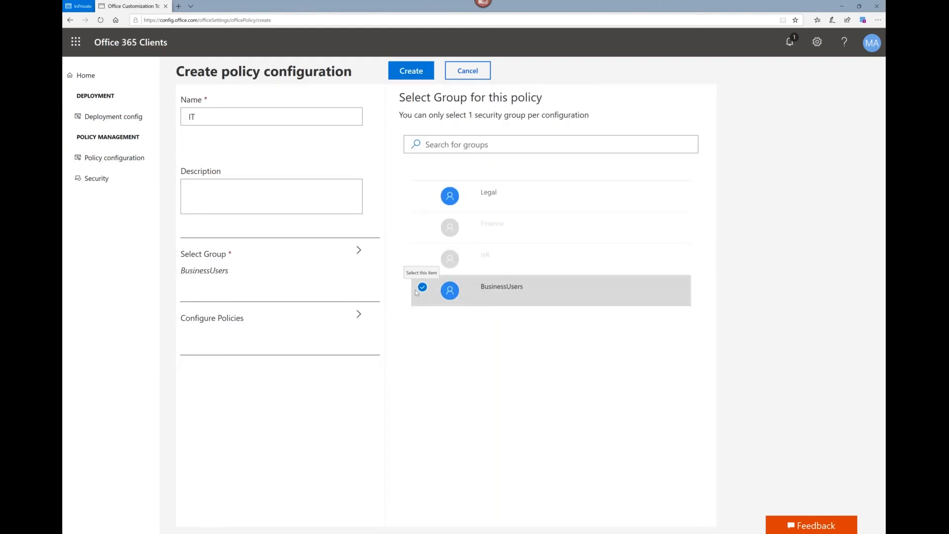
pyautogui.click(420, 73)
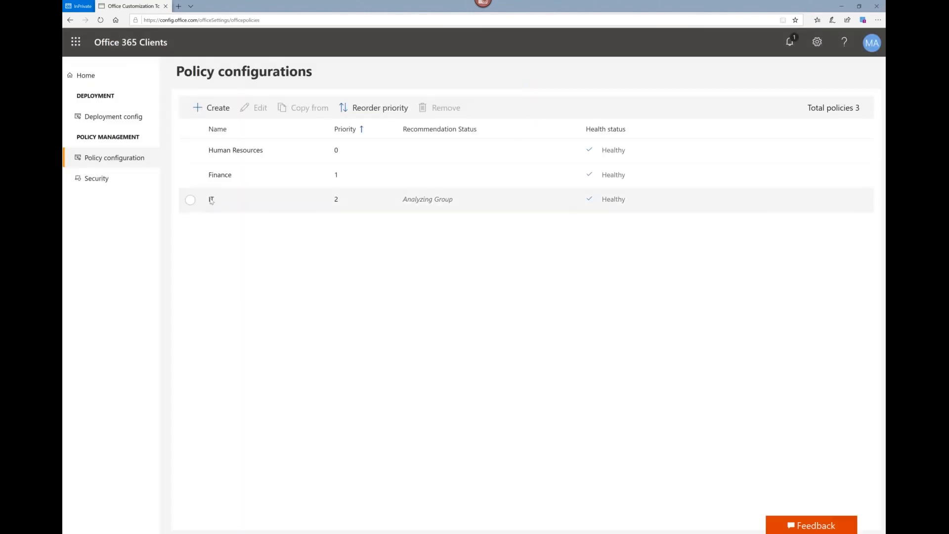
# Step: Open the IT policy configuration for editing and bring up its list of selectable policies
pyautogui.click(211, 200)
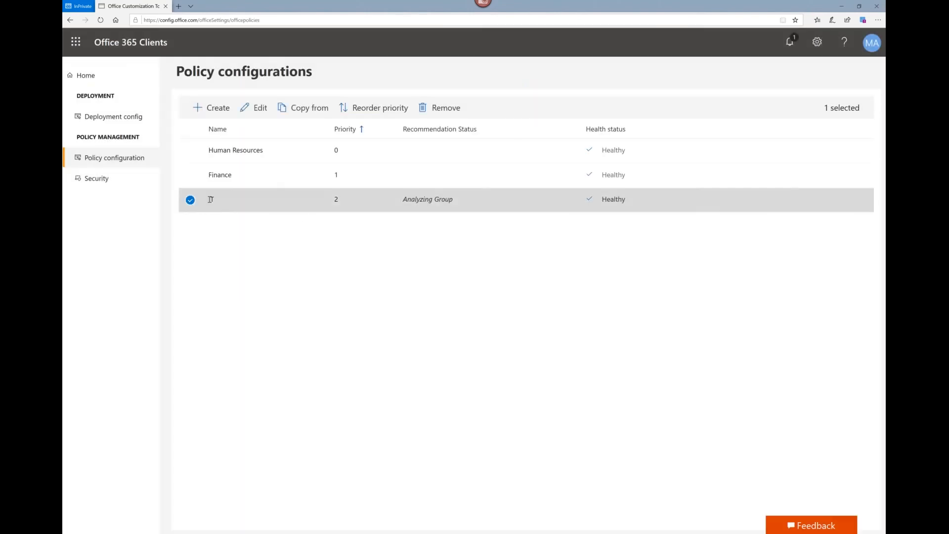
pyautogui.click(257, 113)
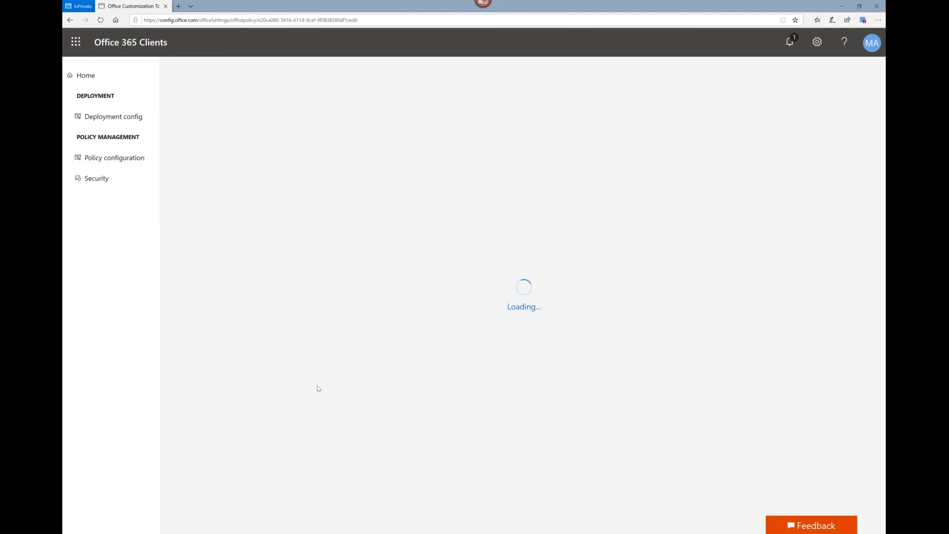
pyautogui.click(227, 321)
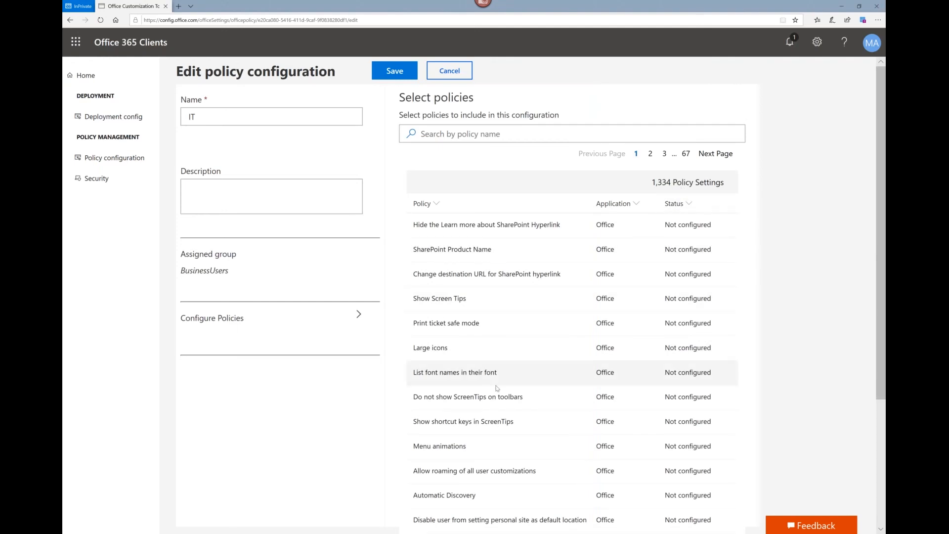
pyautogui.scroll(-4, 496, 388)
pyautogui.scroll(4, 497, 410)
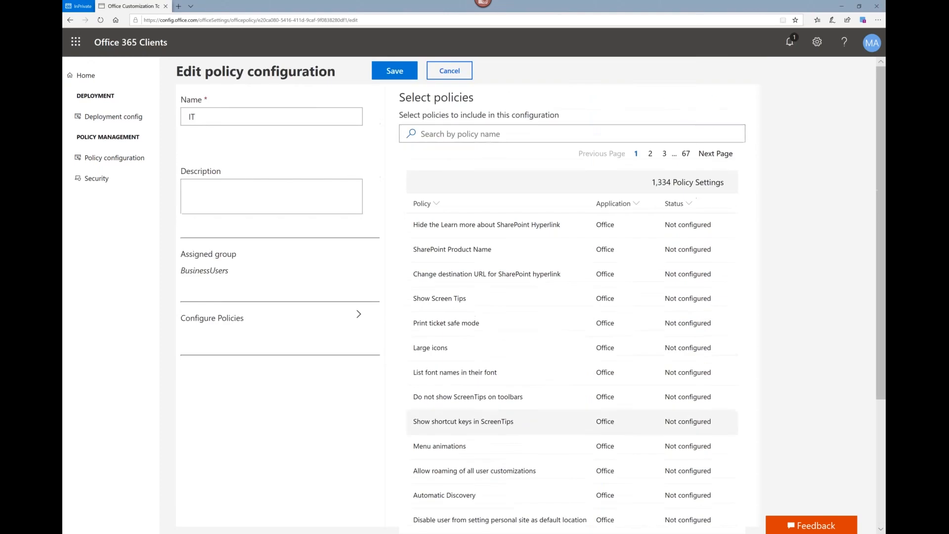
# Step: Search the policies for "word", look through the matching settings and clear the search
pyautogui.click(473, 133)
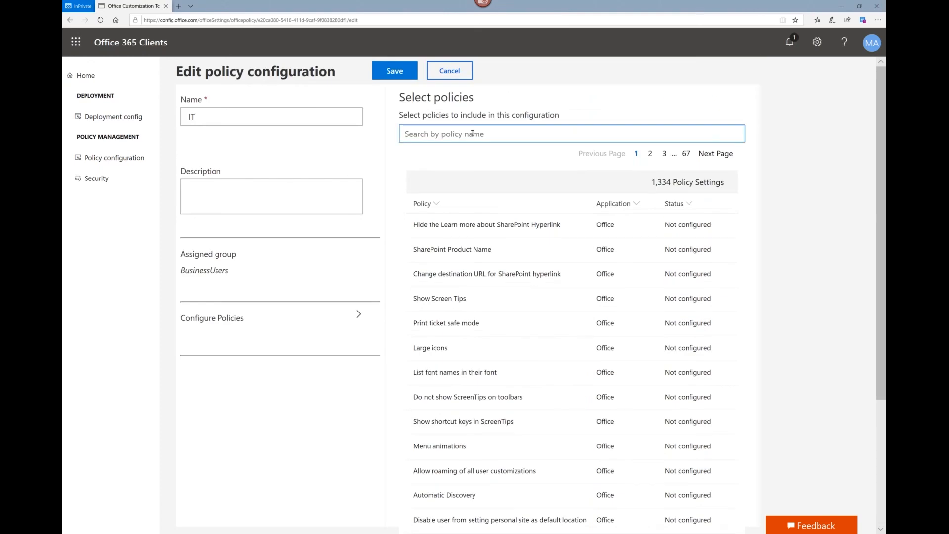
pyautogui.write('word')
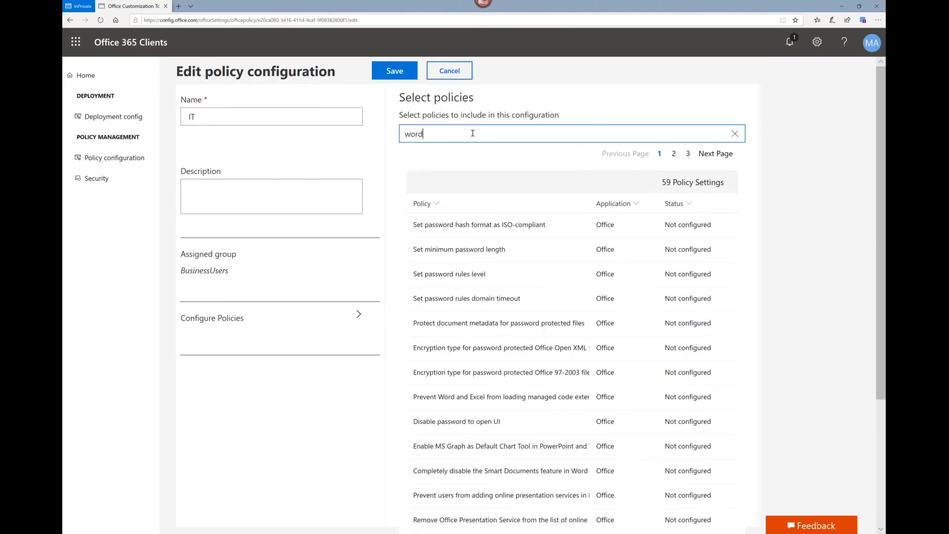
pyautogui.scroll(-4, 513, 288)
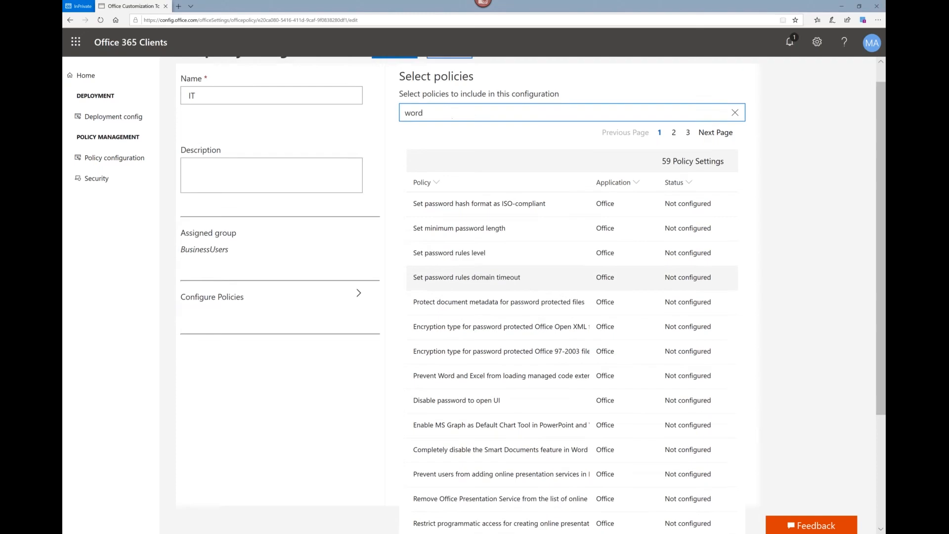
pyautogui.scroll(4, 544, 360)
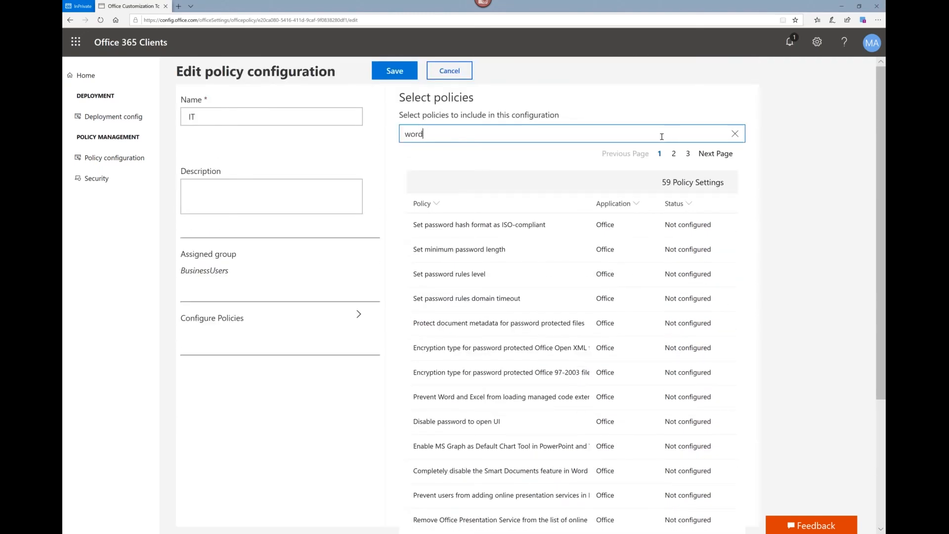
pyautogui.doubleClick(410, 132)
pyautogui.press('BackSpace')
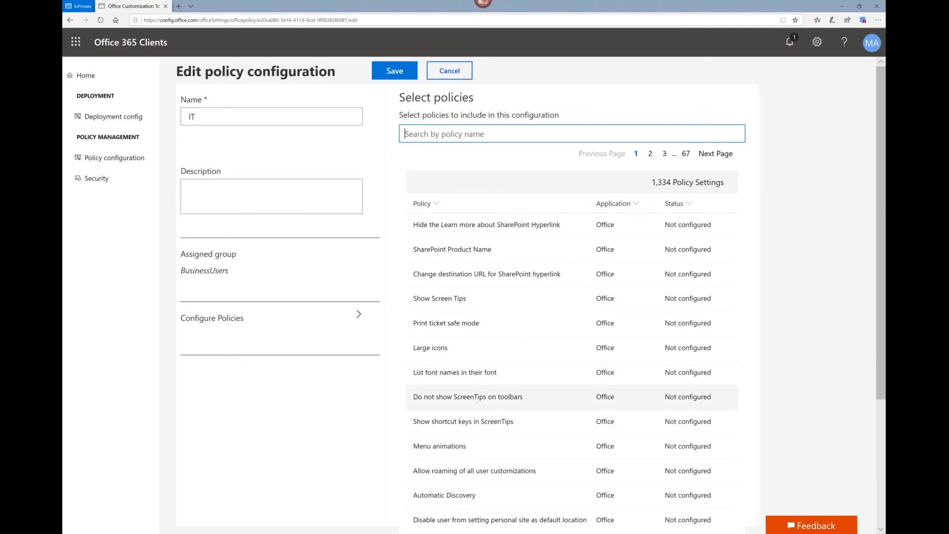
# Step: Set the "Do not show ScreenTips on toolbars" policy to True and save the IT policy configuration
pyautogui.click(468, 397)
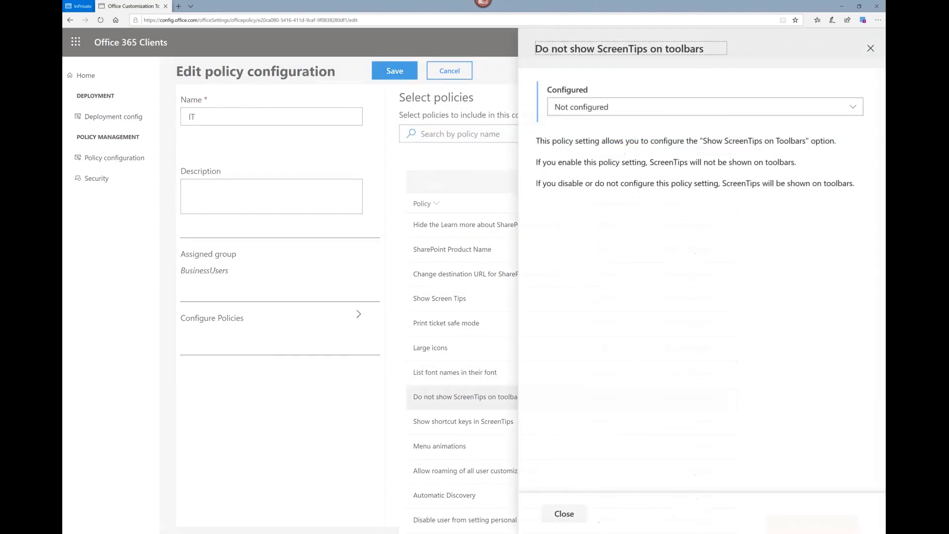
pyautogui.click(577, 112)
pyautogui.click(565, 144)
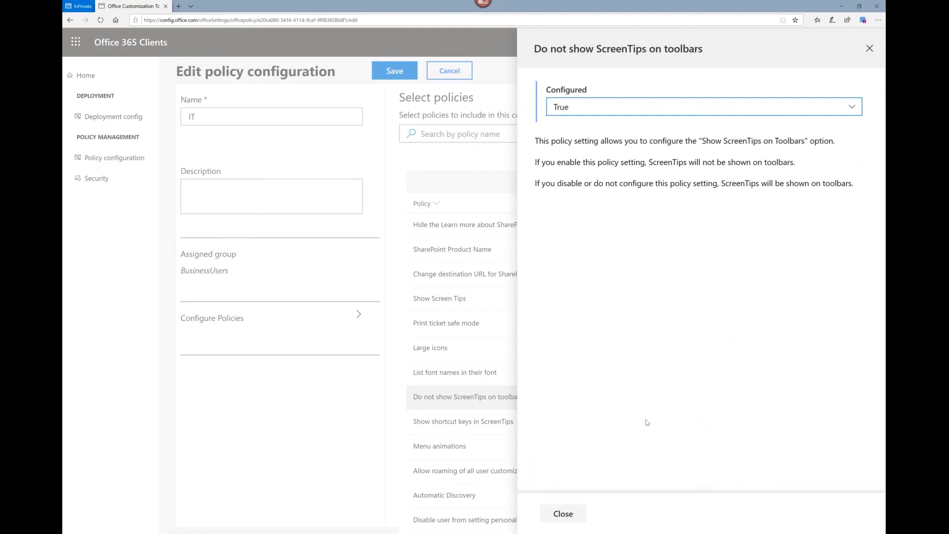
pyautogui.click(563, 515)
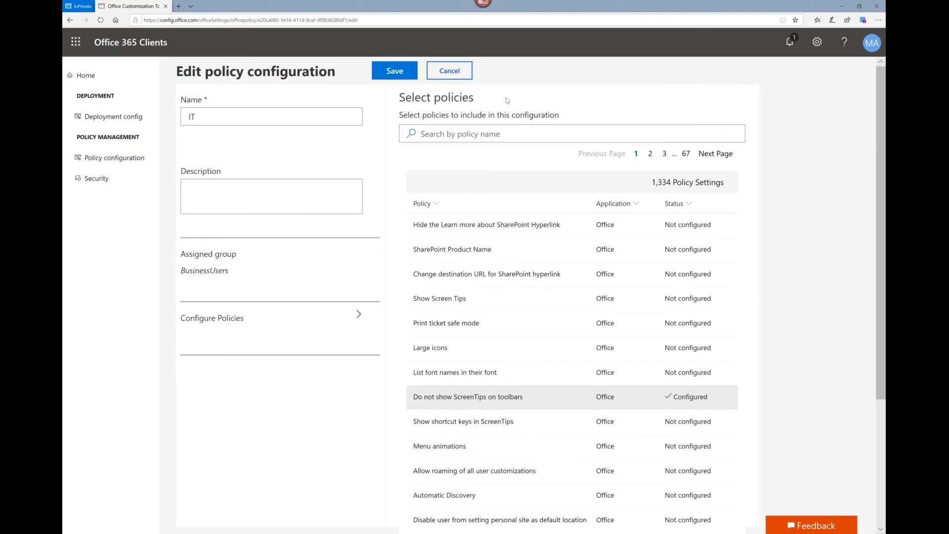
pyautogui.click(396, 73)
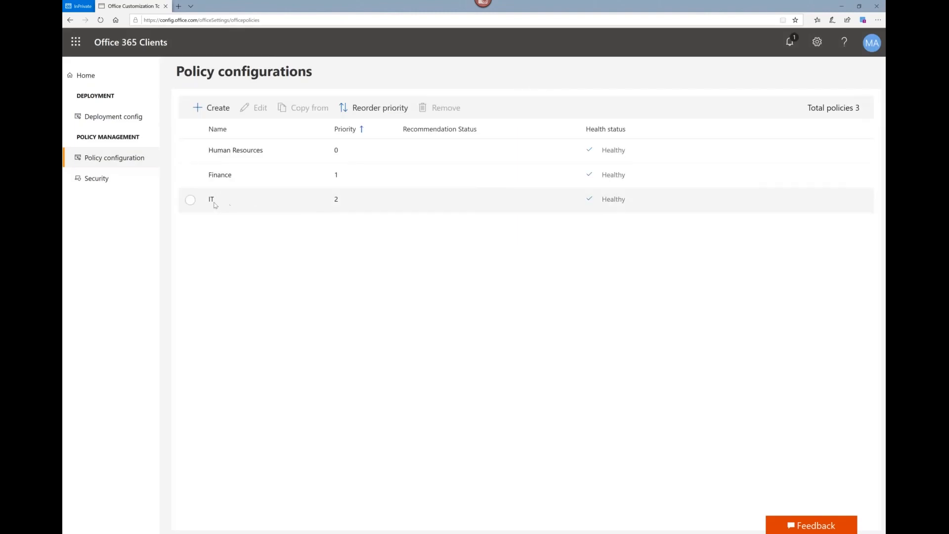
# Step: Reopen the IT policy configuration to view its name and assigned group, and leave it without saving
pyautogui.click(215, 203)
pyautogui.click(255, 107)
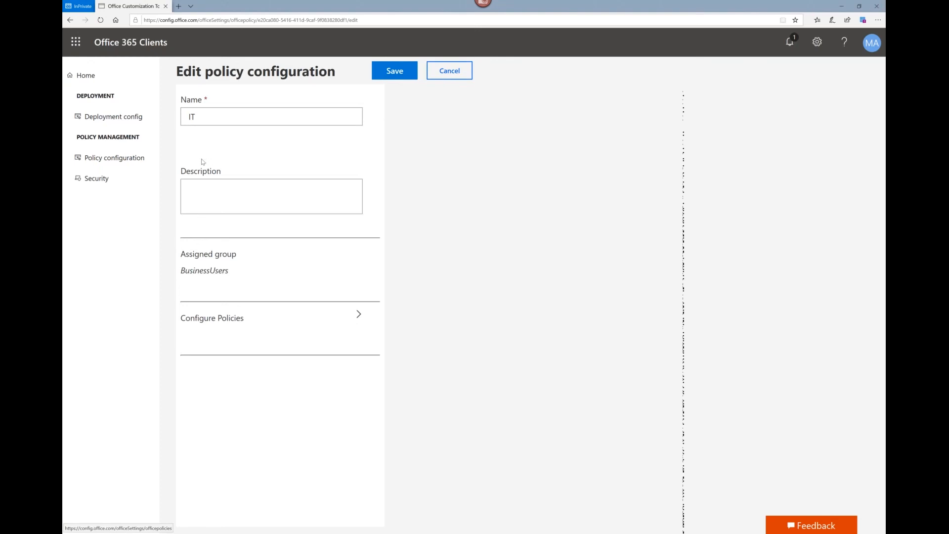
pyautogui.click(445, 74)
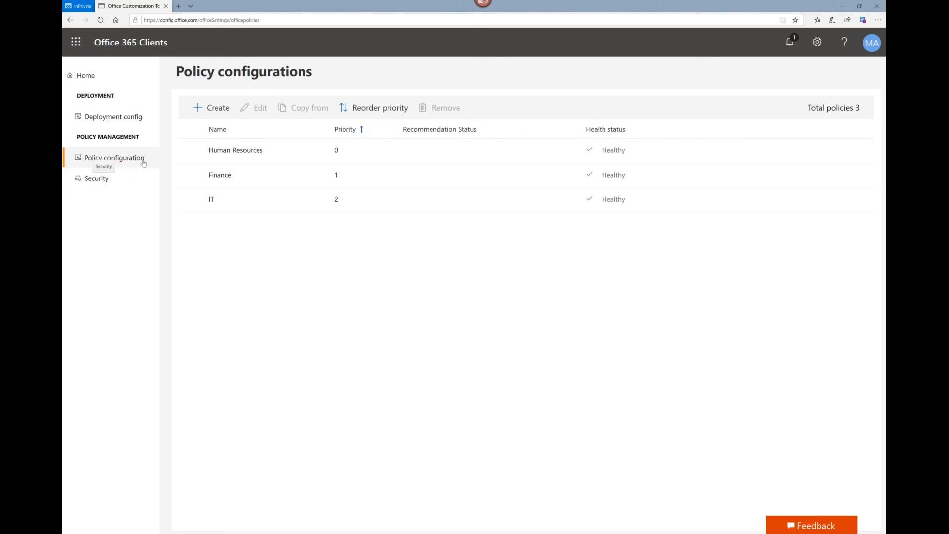
# Step: View the recommendation status details for the Human Resources policy in the Security Policy Advisor and close them
pyautogui.click(95, 180)
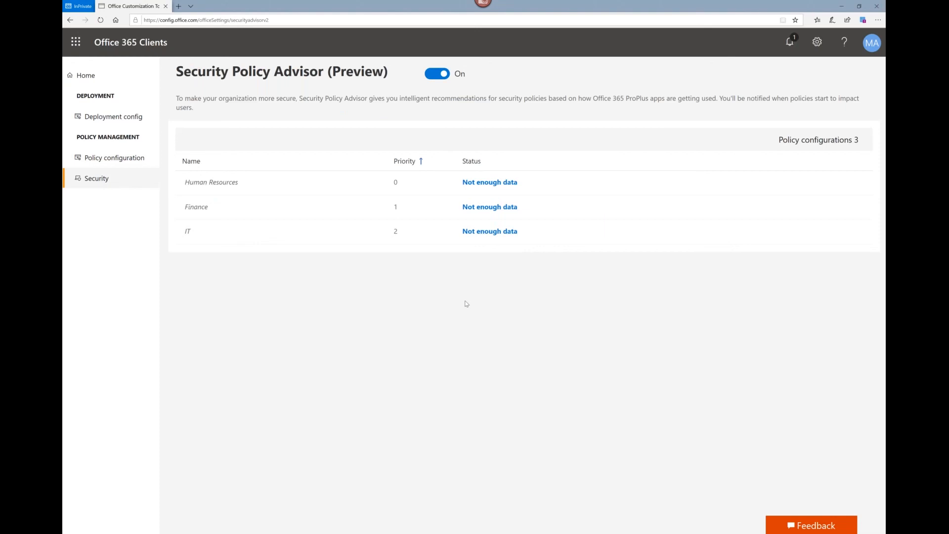
pyautogui.click(489, 186)
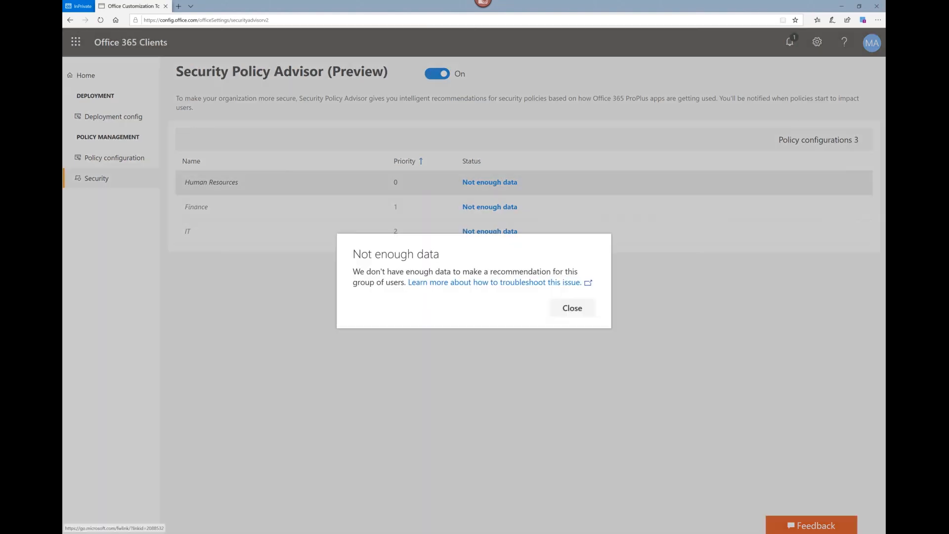
pyautogui.click(573, 309)
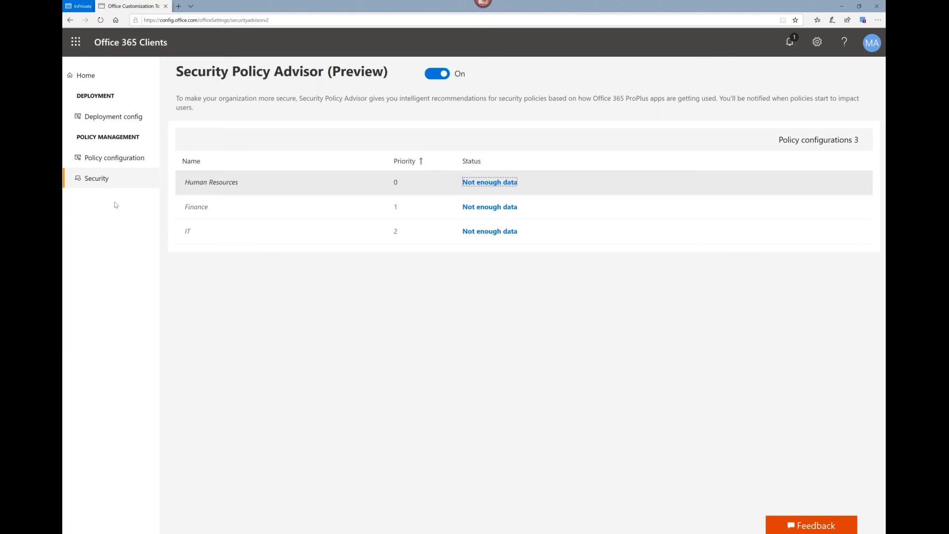
# Step: Revisit the policy configurations and deployment settings pages, ending on the Security Policy Advisor
pyautogui.click(101, 158)
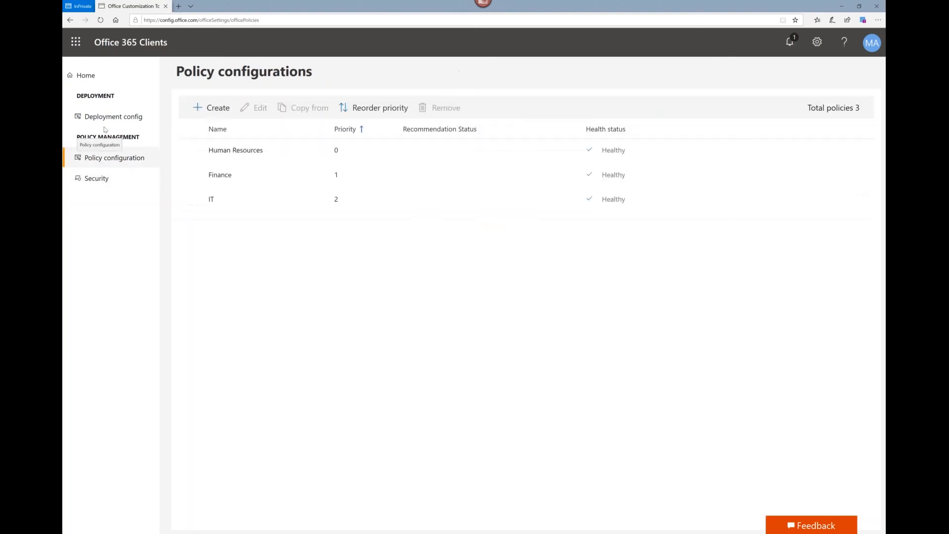
pyautogui.click(104, 119)
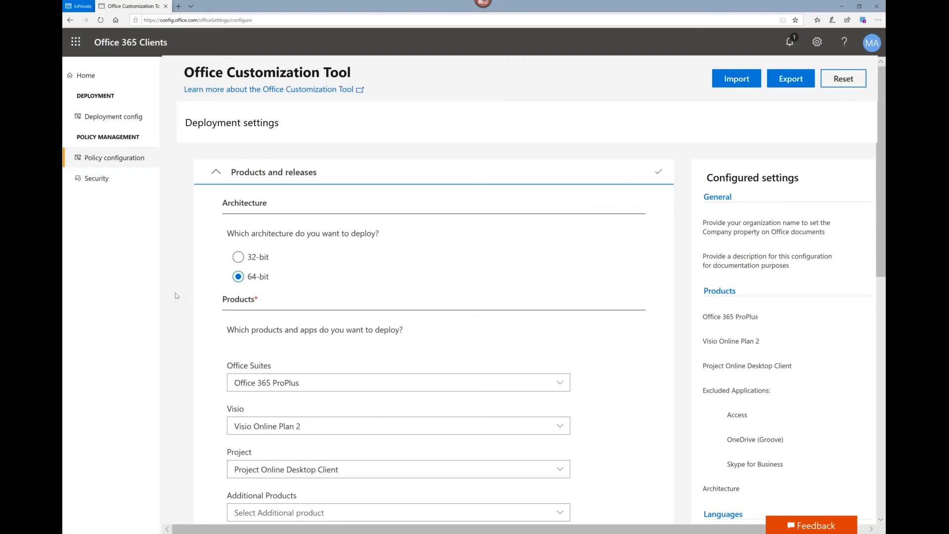
pyautogui.click(89, 180)
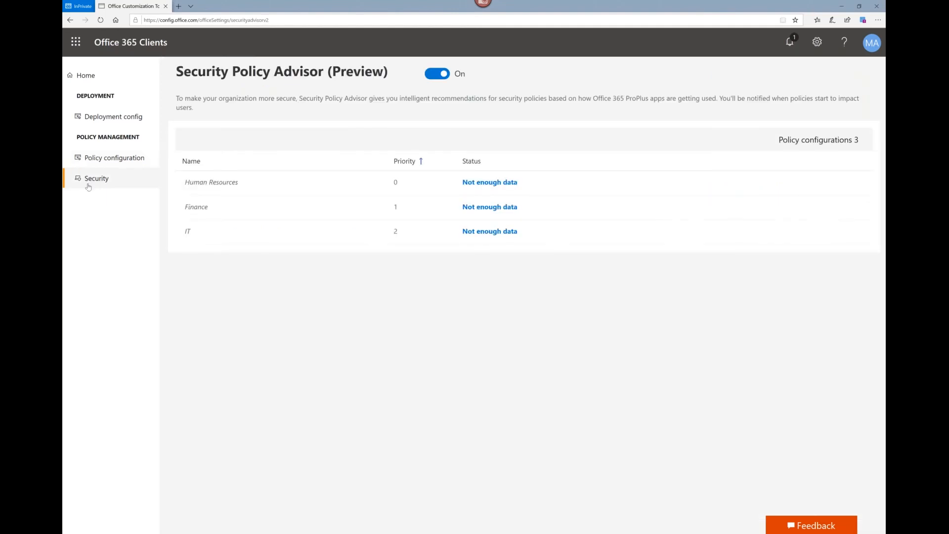